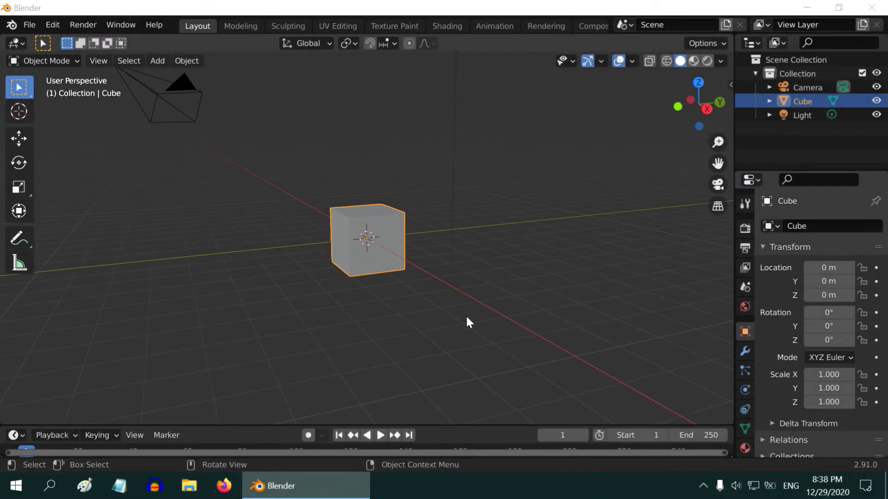
Step: Delete the default cube and add a cylinder at the origin
middle_click_drag(468, 320, 470, 359)
scroll(470, 356, "up", 2)
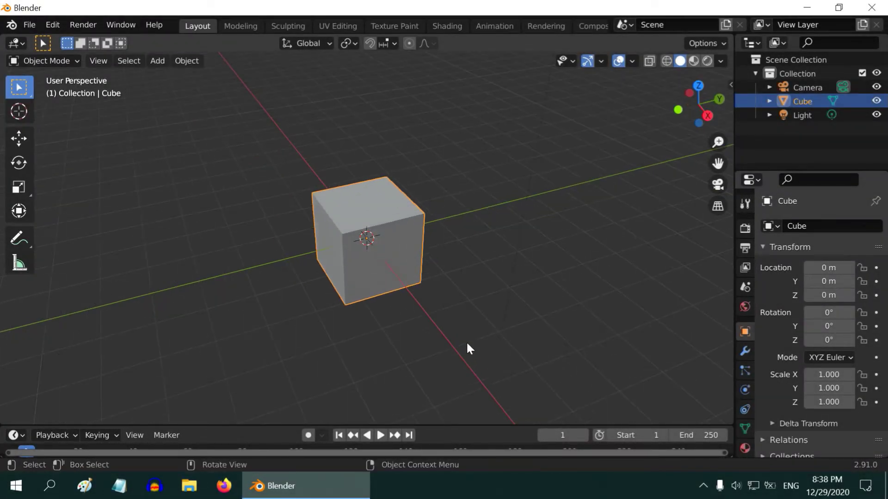
key("x")
left_click(376, 271)
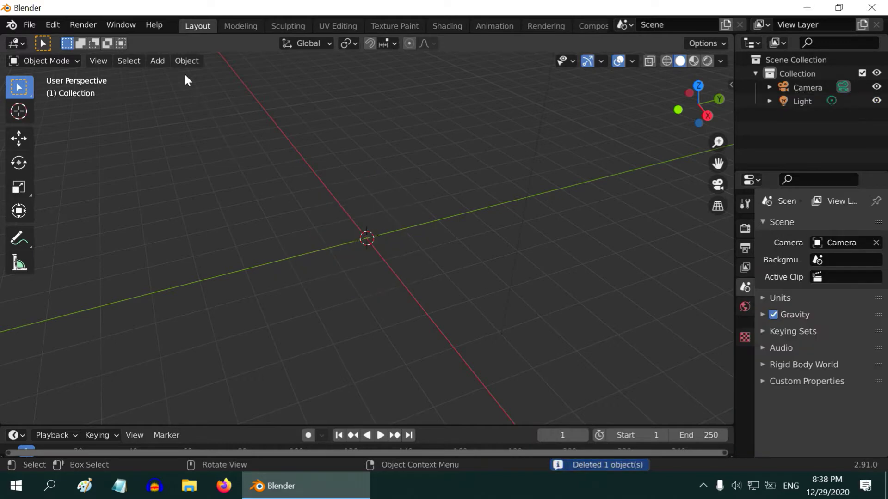
left_click(157, 61)
mouse_move(168, 76)
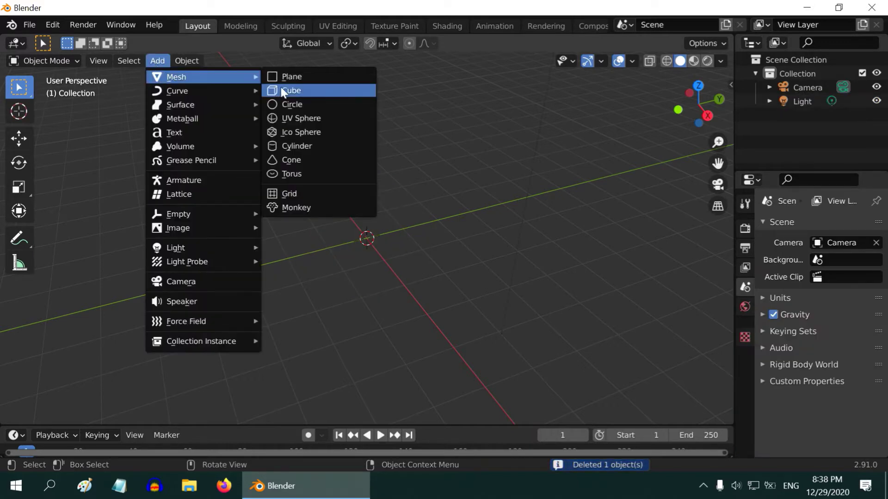
left_click(310, 144)
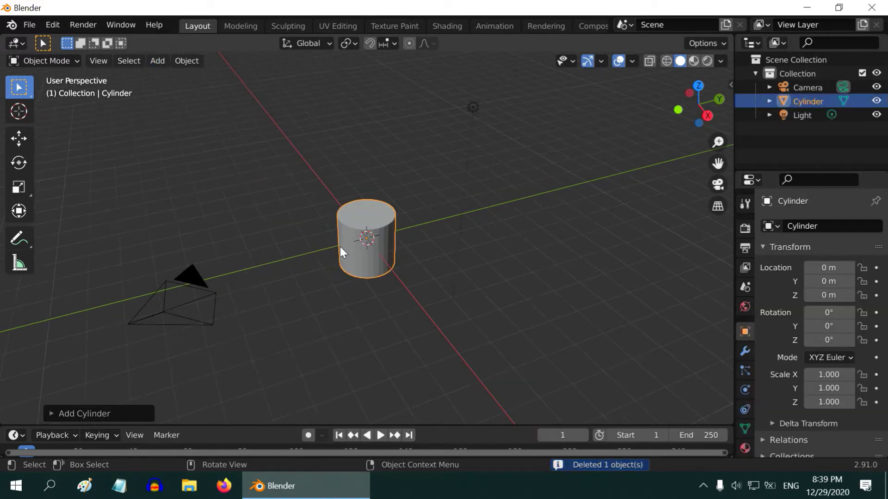
Step: Scale the cylinder to 3 along Z and raise it 3 m
key("s")
key("z")
key("3")
key("Return")
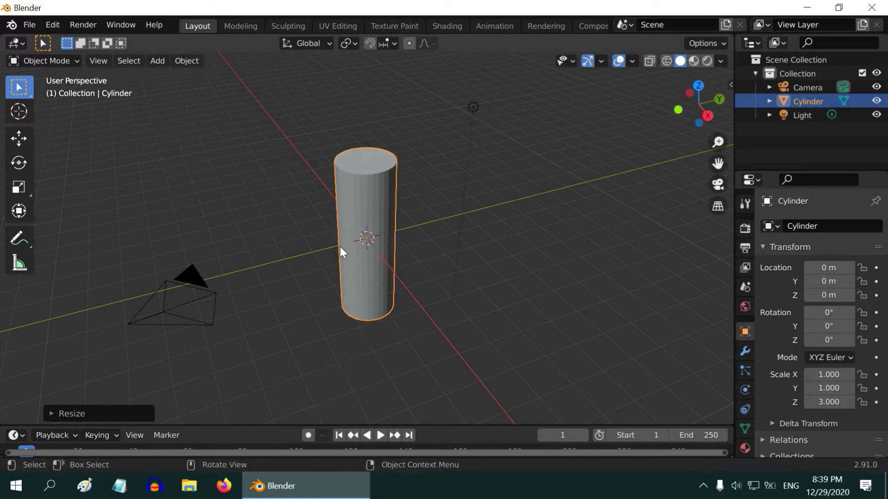
key("g")
key("z")
key("3")
key("Return")
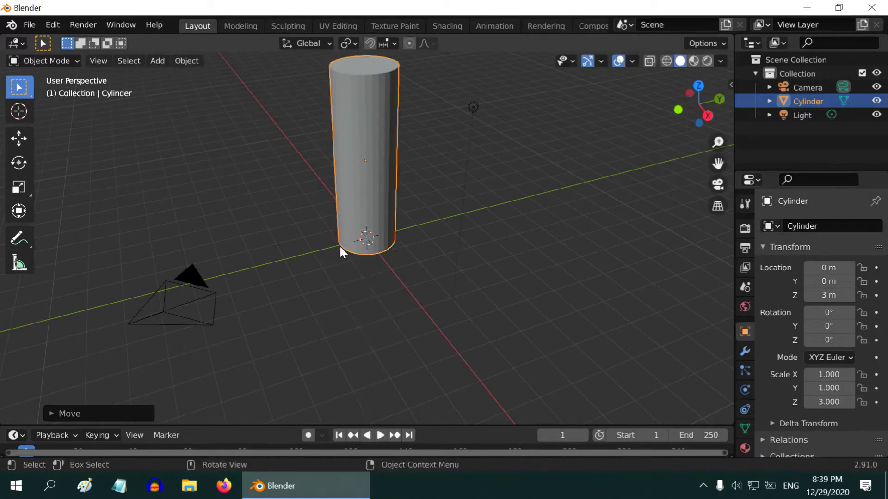
scroll(348, 240, "down", 5)
middle_click_drag(498, 268, 346, 353, "shift")
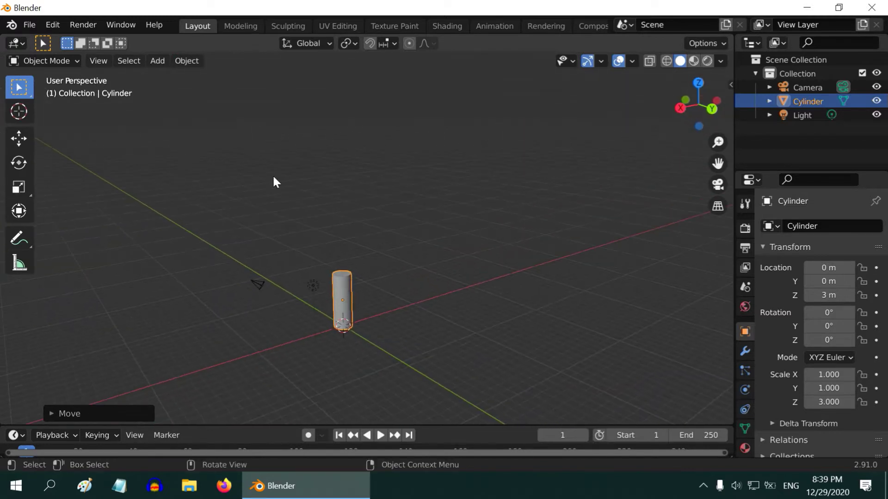
Step: Add a UV sphere at the origin
left_click(158, 61)
mouse_move(175, 77)
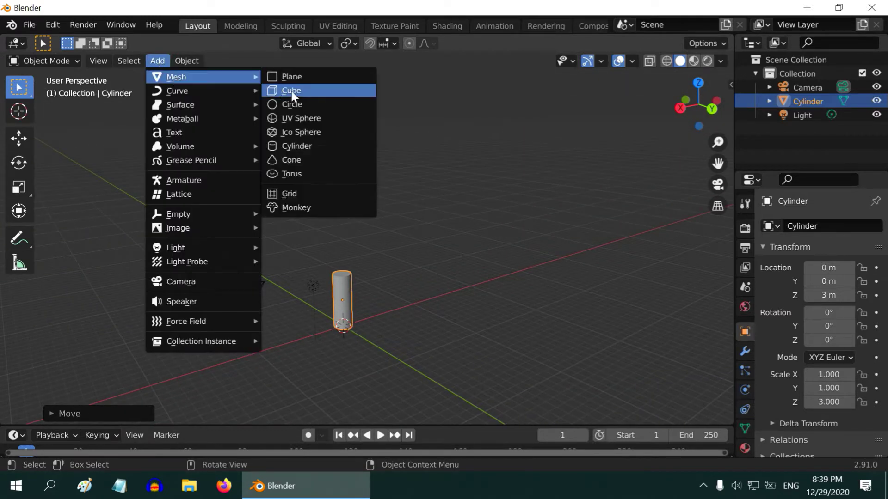
left_click(303, 117)
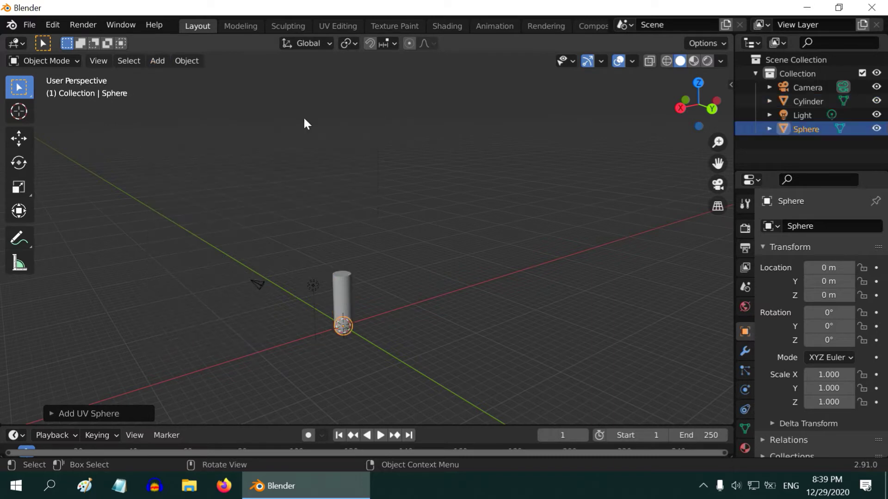
Step: Set the sphere's scale to 8, 8, 4 and its Z location to 12 m
left_click(834, 375)
type("8")
left_click(829, 389)
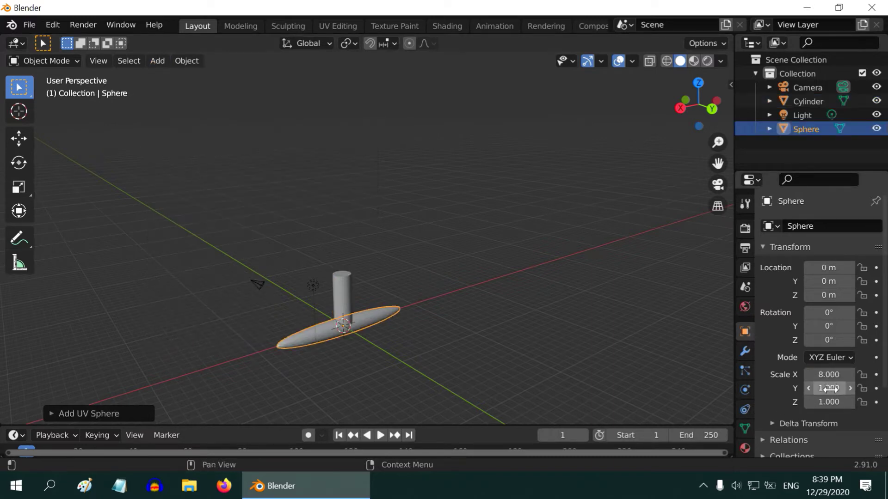
type("8")
key("Return")
left_click(828, 401)
type("4")
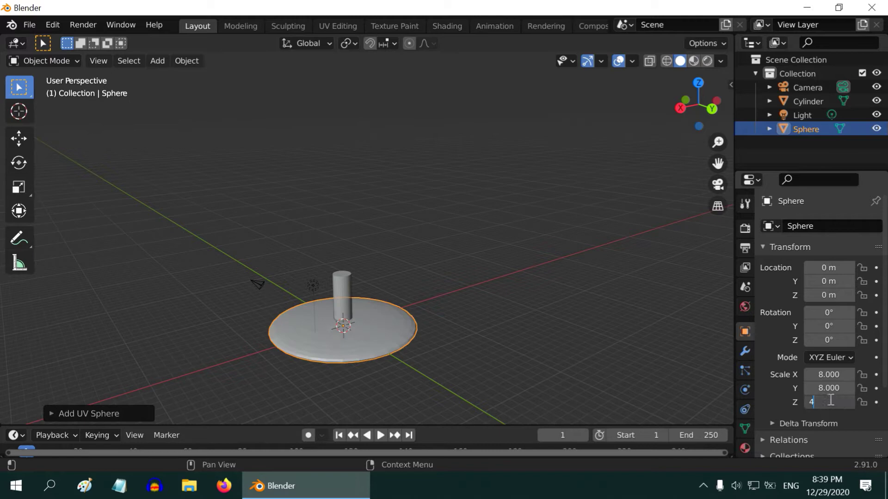
key("Return")
left_click(833, 298)
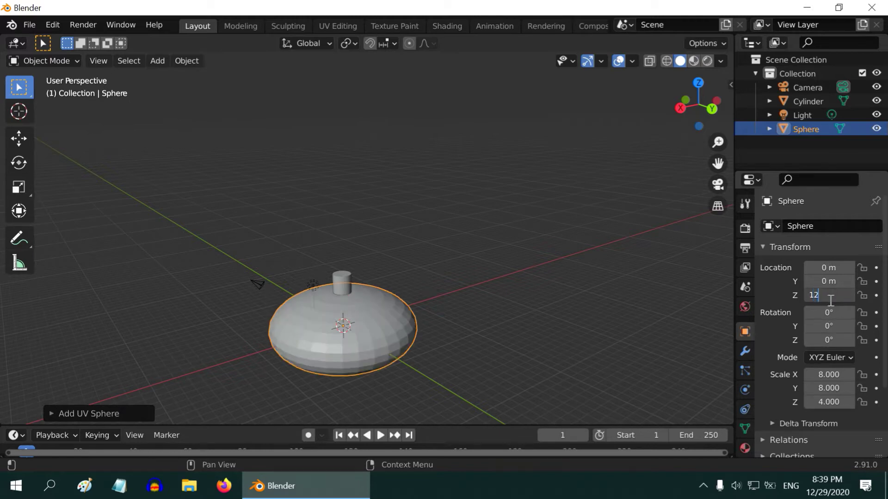
key("Return")
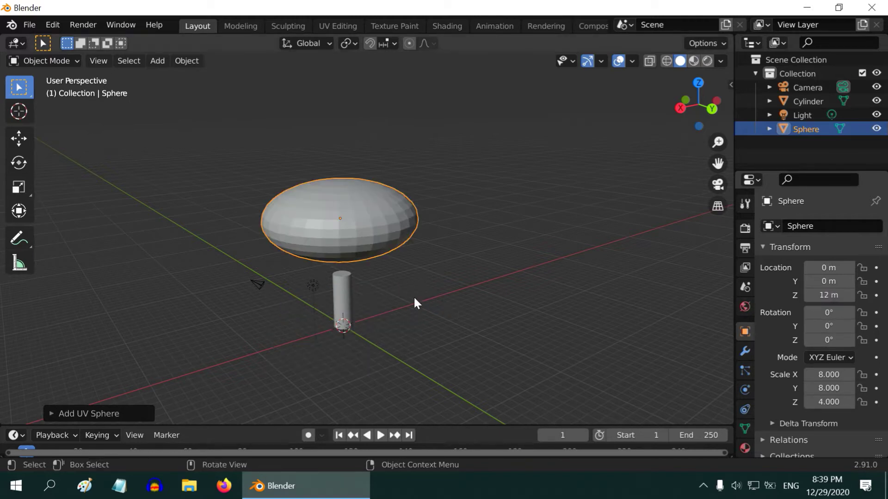
Step: Turn the light into a Sun lamp with strength 2 and move it up 10 m (gz10)
left_click(313, 286)
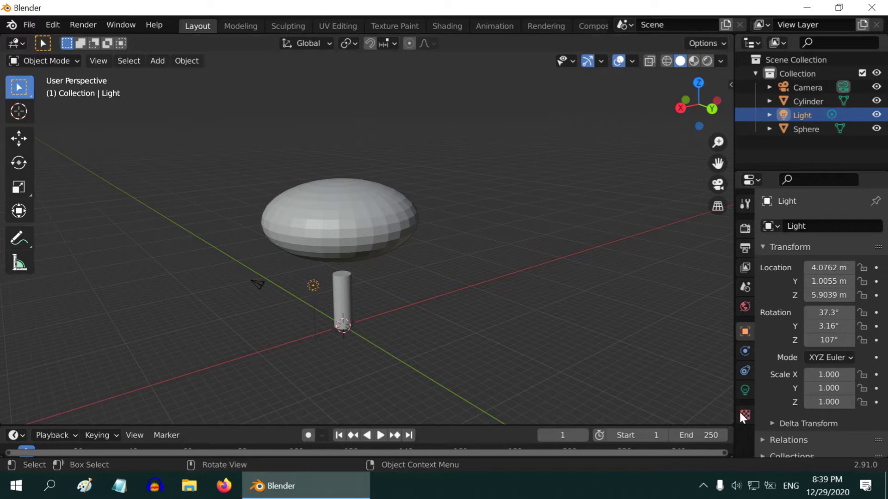
left_click(743, 388)
left_click(798, 286)
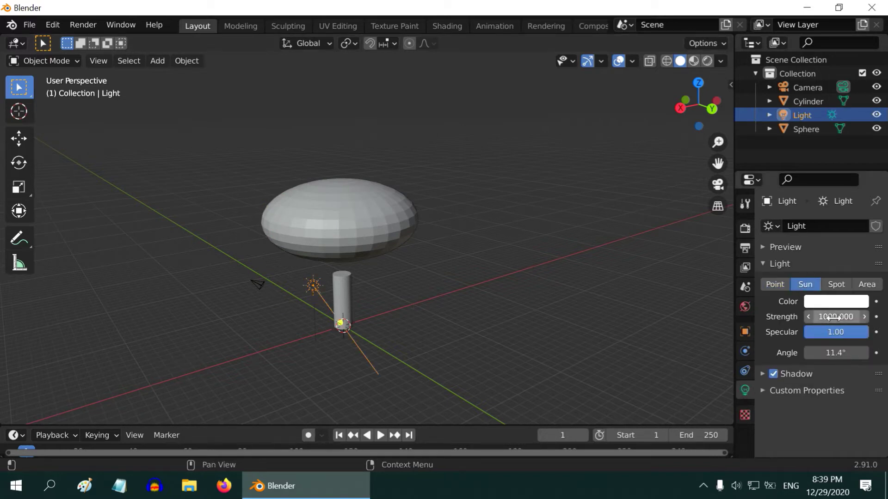
left_click(835, 316)
type("2")
key("Return")
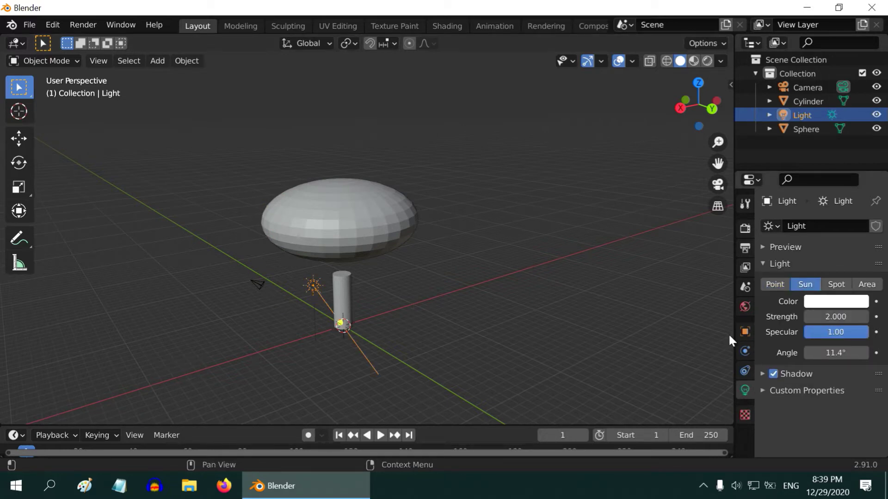
type("g")
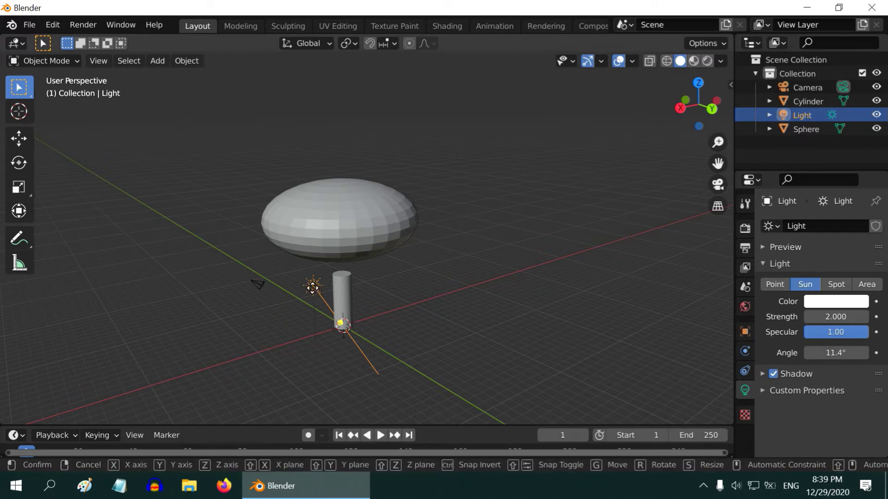
type("z10")
key("Return")
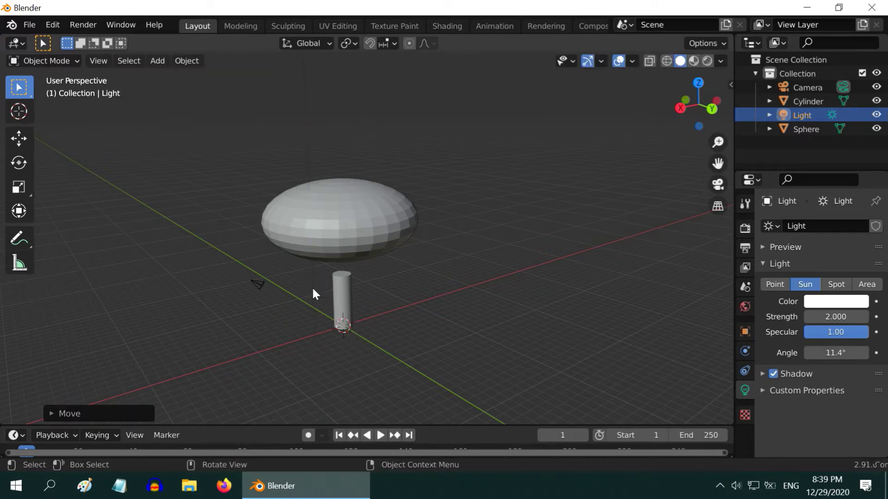
Step: Switch to Rendered shading and give the cylinder trunk a new orange material
left_click(706, 60)
left_click(343, 303)
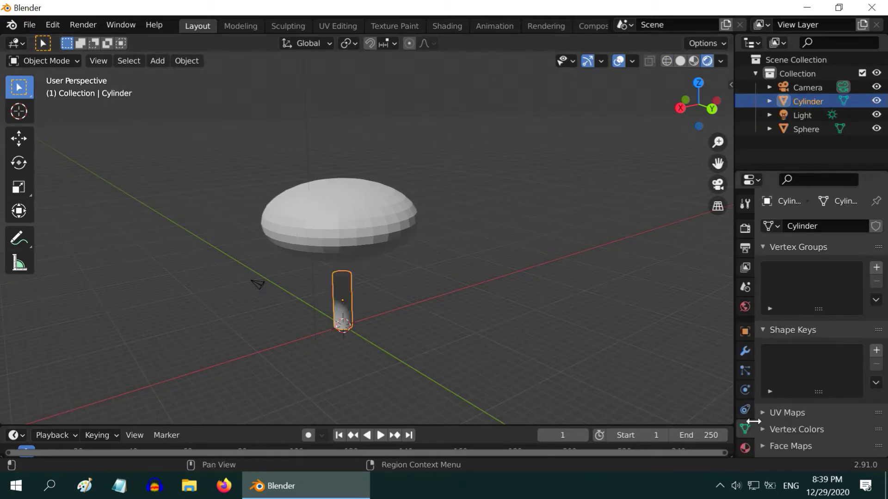
left_click(745, 448)
left_click(821, 283)
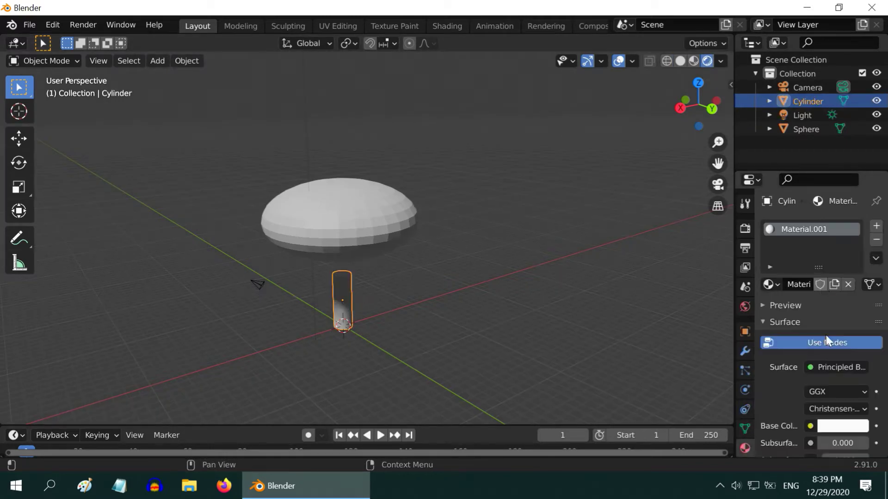
left_click(834, 425)
left_click(771, 318)
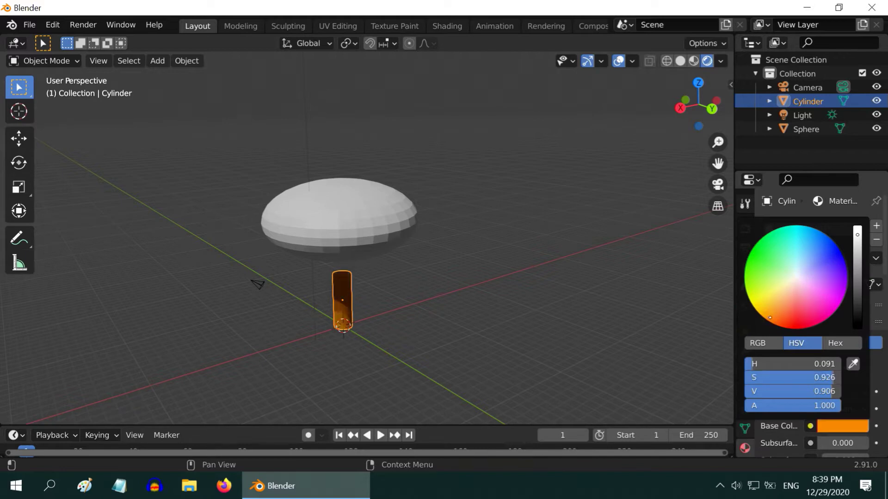
Step: Give the sphere canopy a new dark green material
left_click(363, 237)
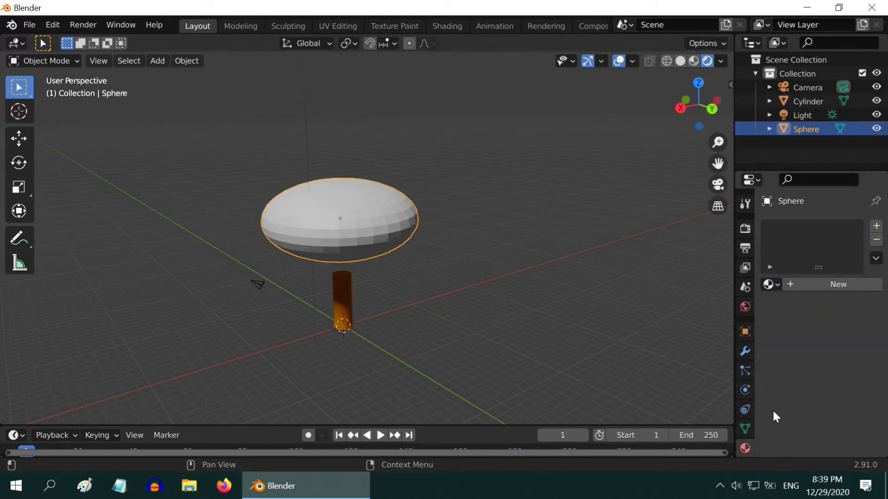
left_click(807, 290)
left_click(836, 429)
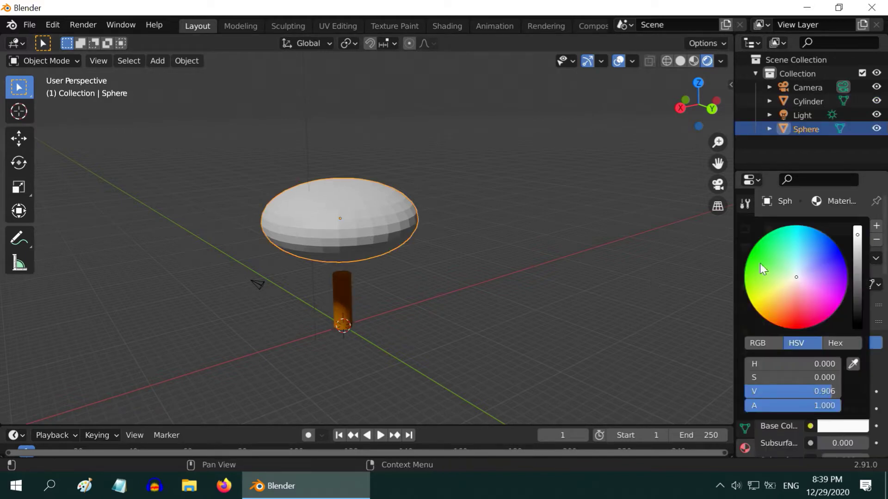
left_click(761, 241)
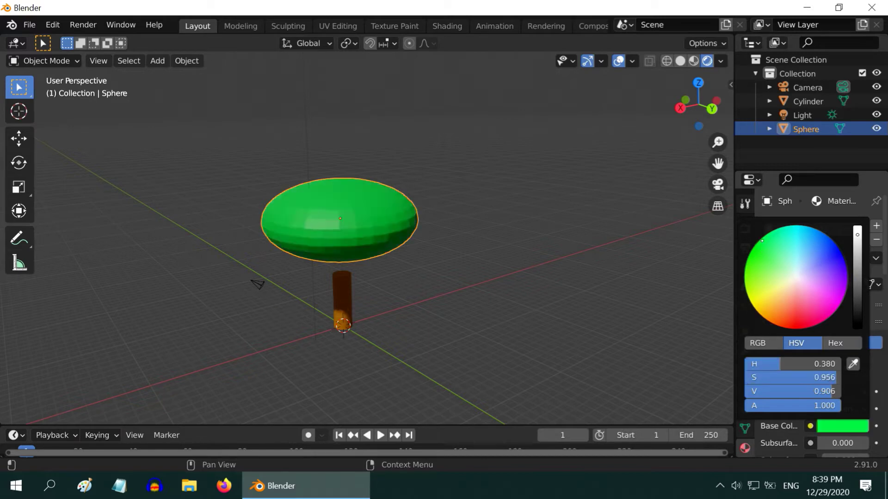
left_click(857, 264)
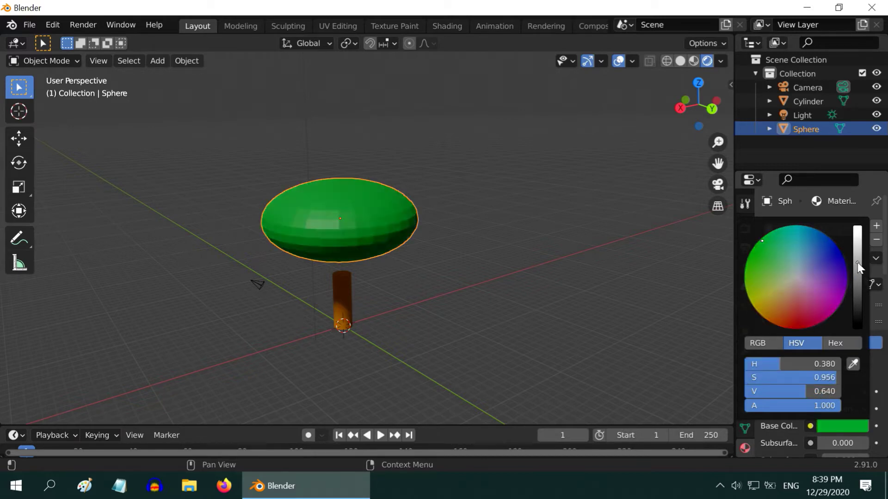
Step: Add a plane and scale it up into a large ground under the tree
left_click(157, 61)
mouse_move(185, 77)
left_click(305, 76)
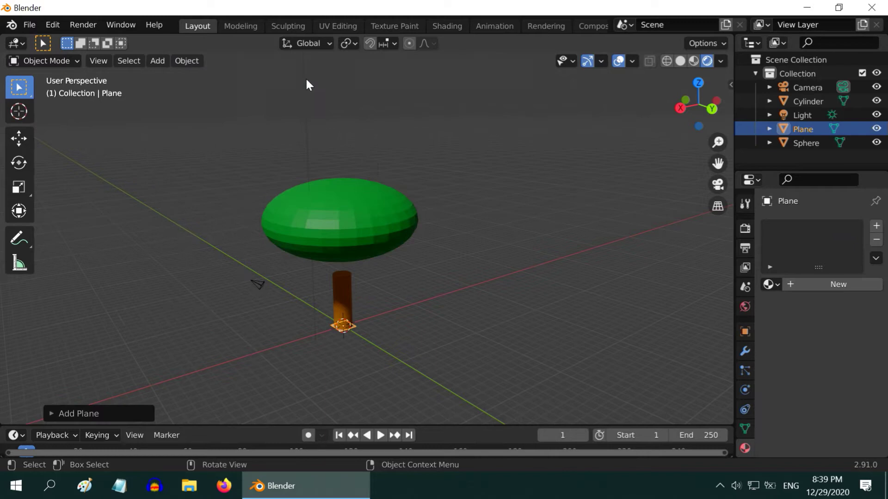
key("s")
left_click(305, 77)
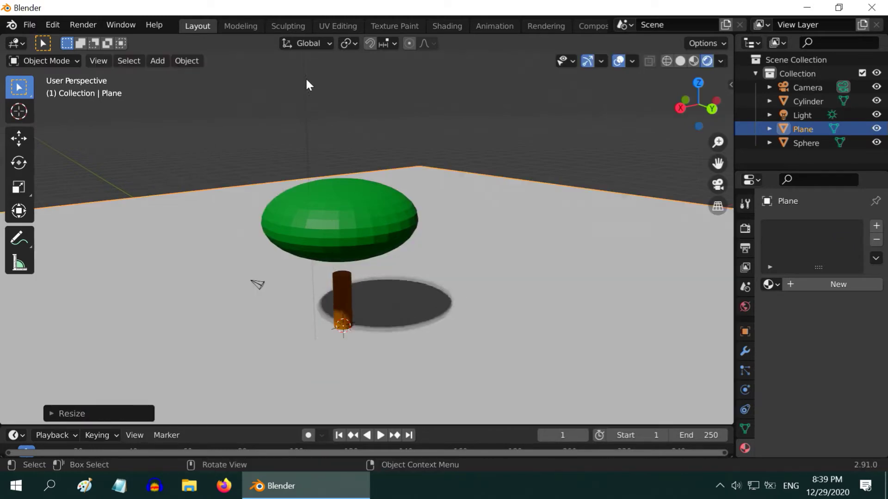
Step: Give the ground plane a new yellow material
left_click(812, 285)
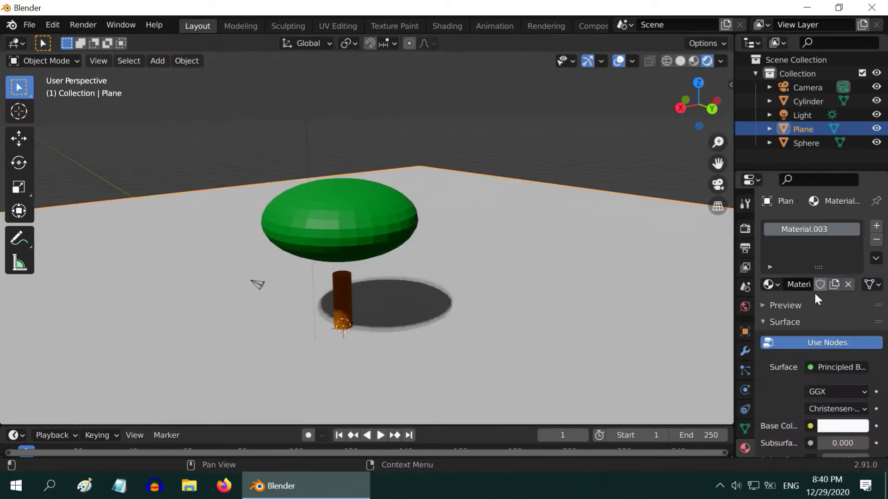
left_click(842, 426)
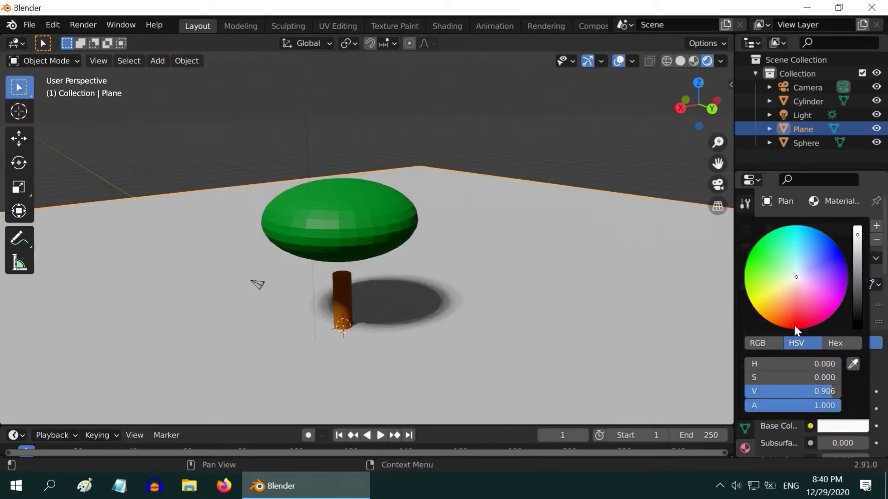
left_click(756, 308)
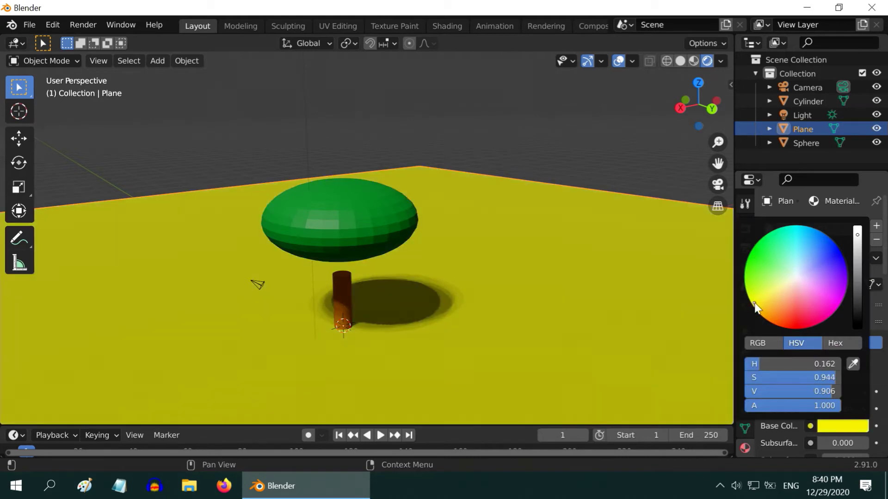
right_click(145, 423)
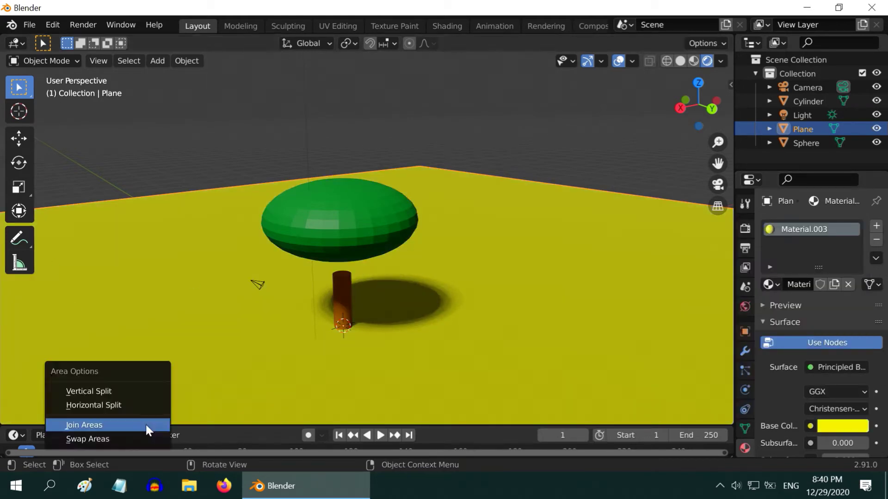
Step: Split the viewport and turn the left half into a Shader Editor showing the plane's nodes
left_click(131, 391)
left_click(310, 333)
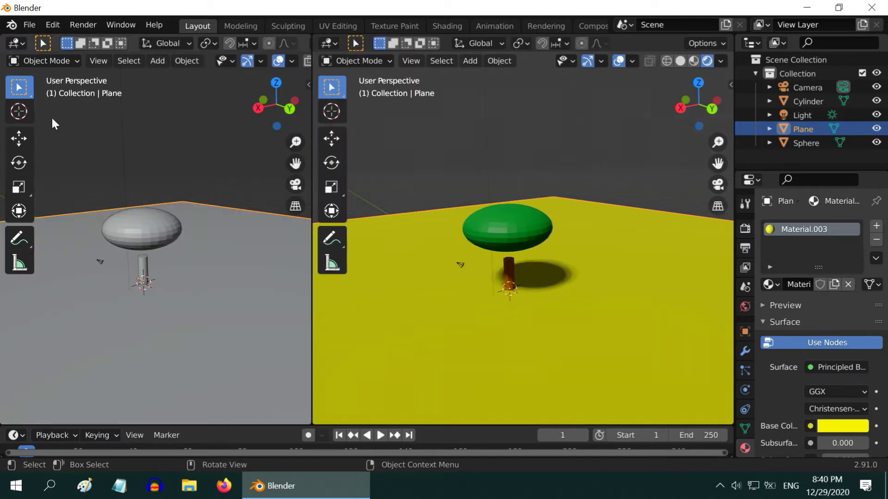
left_click(15, 43)
left_click(53, 155)
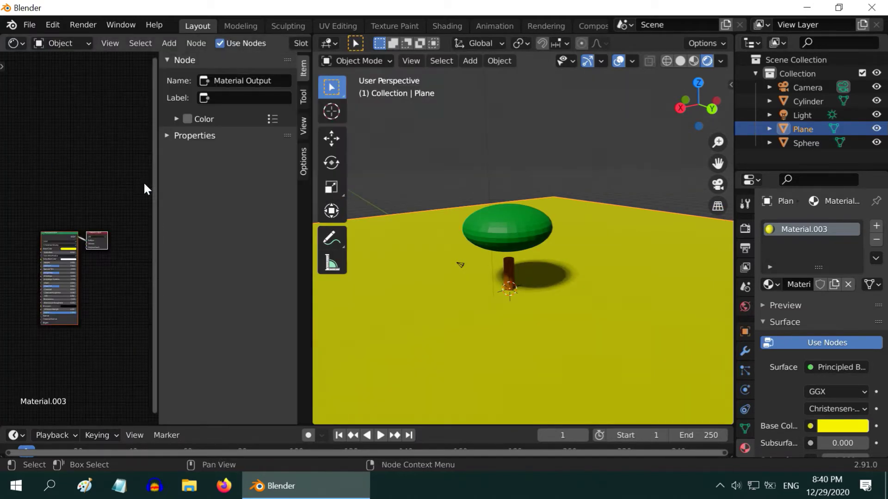
left_click_drag(155, 188, 307, 188)
scroll(183, 279, "up", 2)
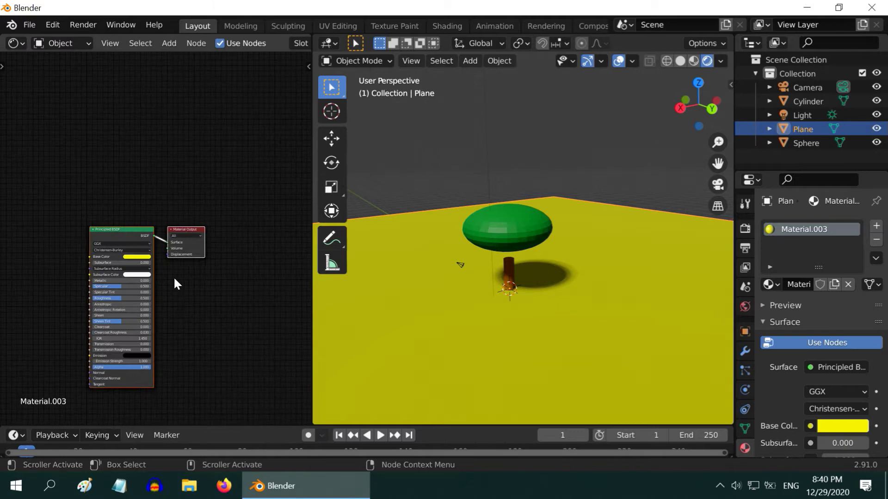
scroll(174, 279, "up", 3)
left_click_drag(131, 217, 86, 77)
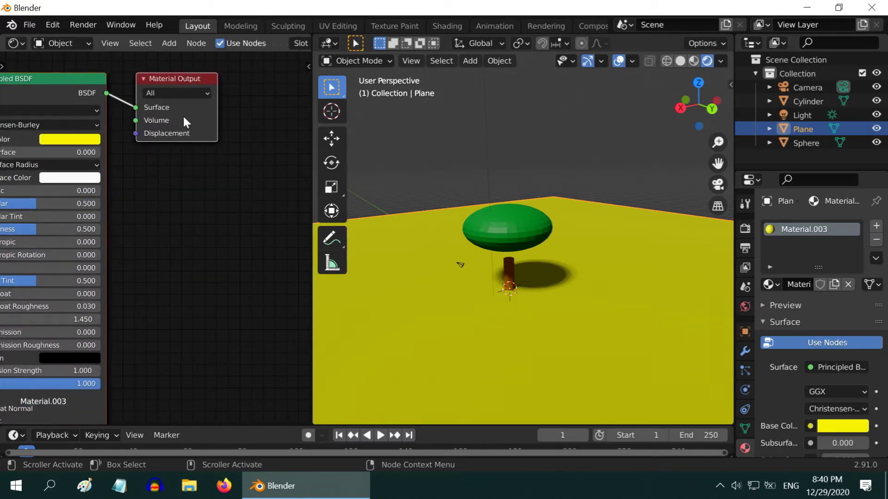
Step: Add a scale-500 Noise Texture and wire its Fac into the plane's Material Output Displacement
left_click(170, 43)
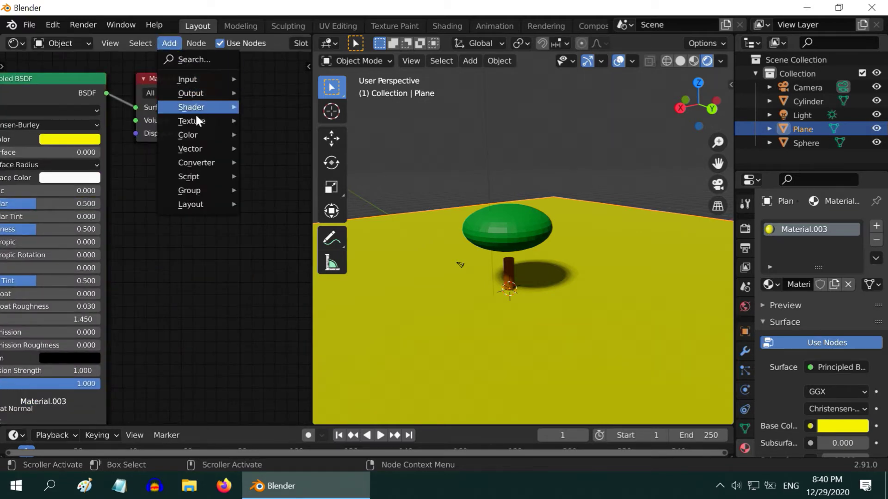
mouse_move(234, 121)
left_click(285, 243)
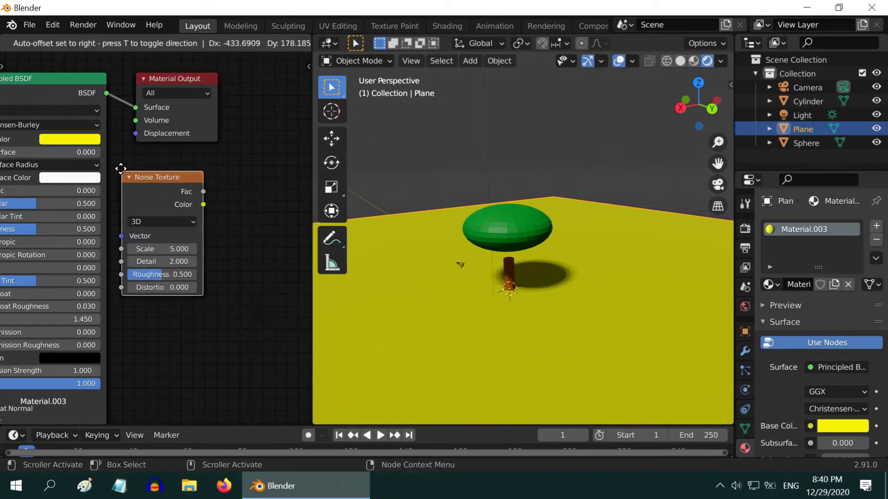
left_click(116, 154)
left_click(171, 233)
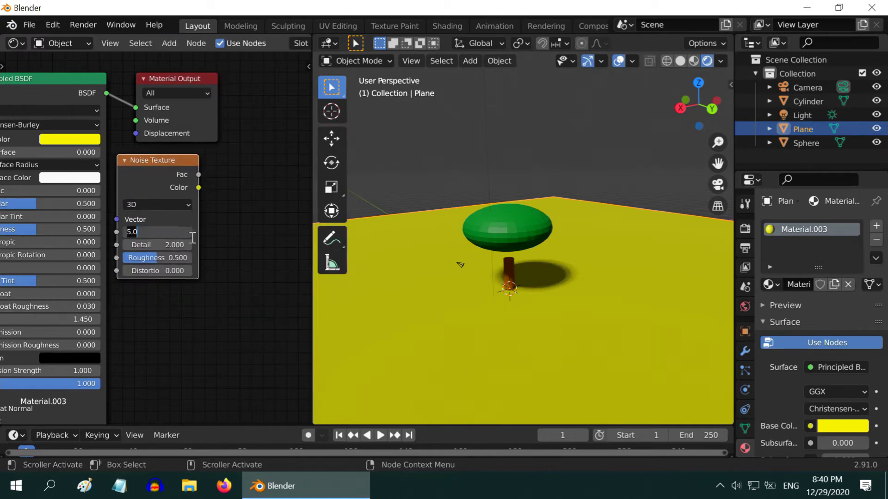
type("500")
key("Return")
left_click_drag(179, 78, 273, 96)
left_click_drag(199, 175, 231, 151)
Step: Add a scale-500 Noise Texture to the canopy material and link it to Displacement
left_click(503, 212)
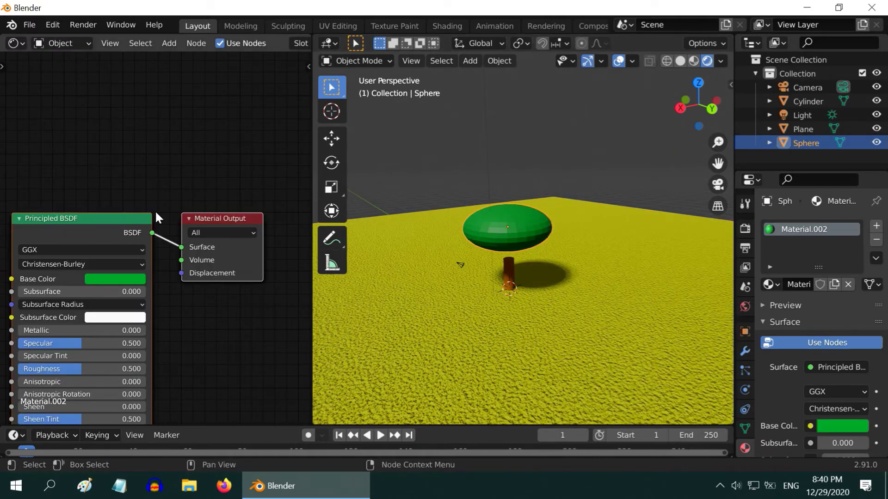
key("g")
left_click(103, 70)
left_click(168, 43)
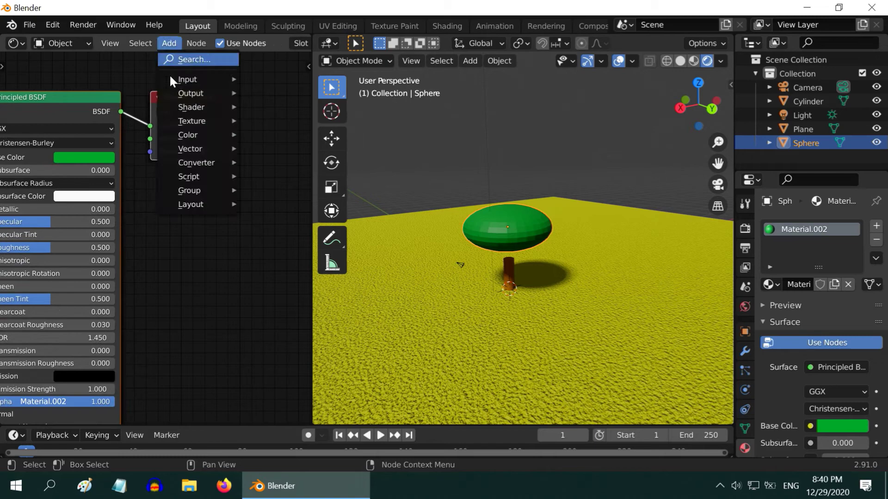
mouse_move(190, 119)
left_click(299, 241)
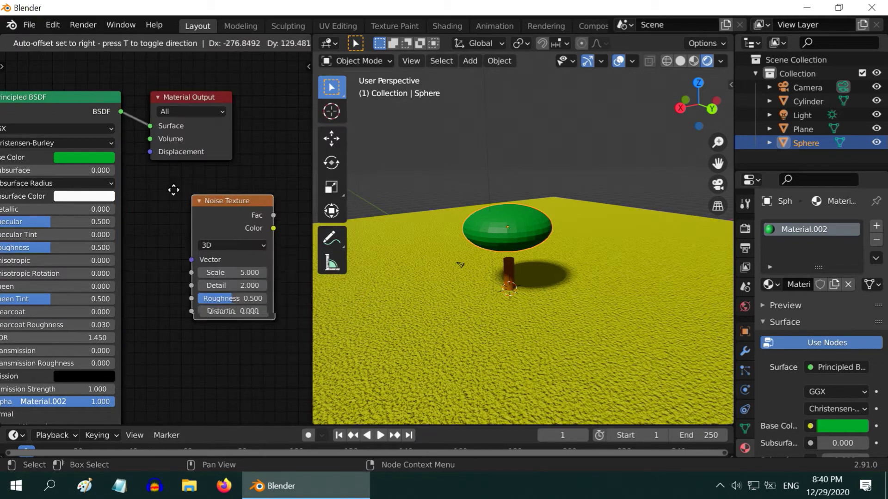
left_click(129, 171)
left_click(190, 249)
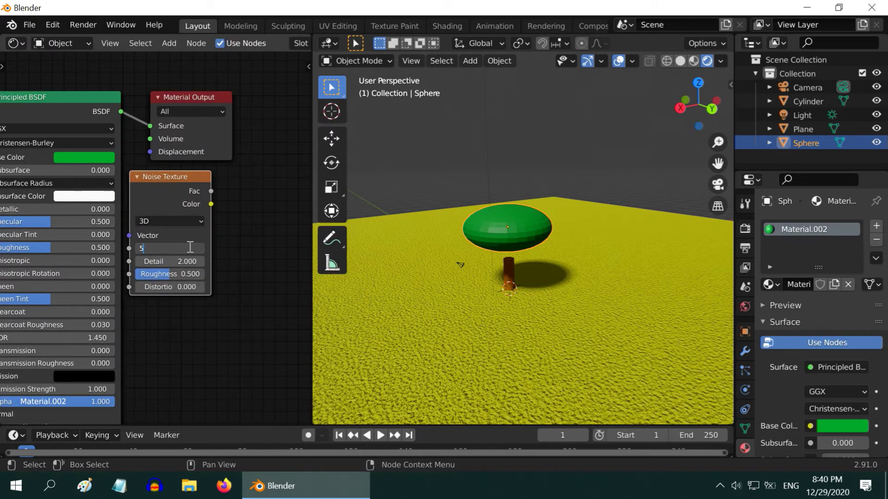
type("00")
key("Return")
left_click_drag(191, 105, 279, 111)
left_click_drag(211, 191, 248, 157)
Step: Add a scale-500 Noise Texture to the trunk material and link it to Displacement
left_click(510, 268)
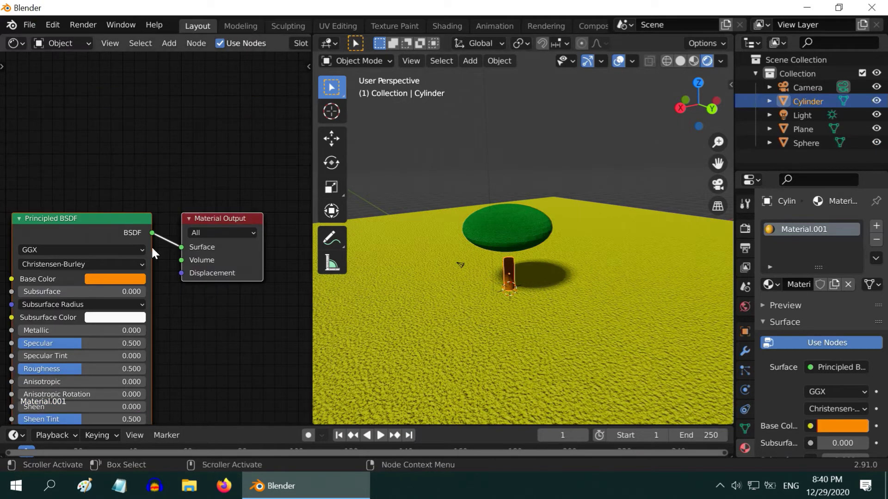
left_click_drag(100, 218, 108, 92)
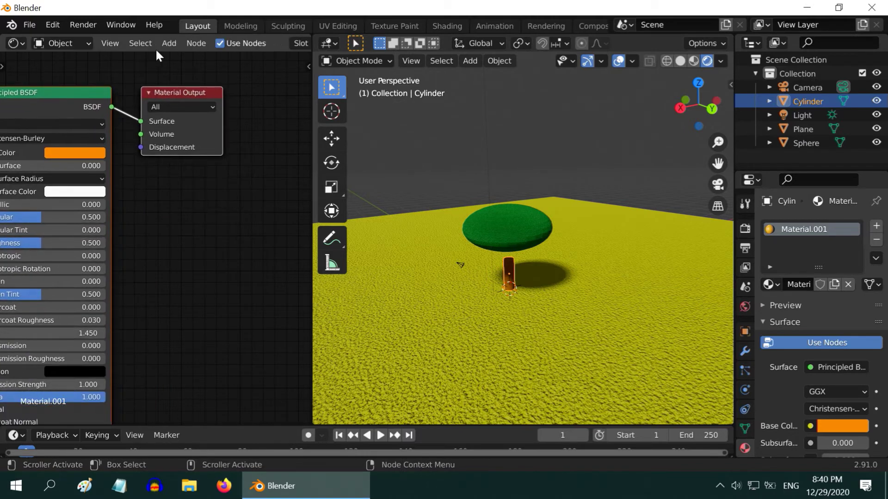
left_click(168, 43)
mouse_move(190, 119)
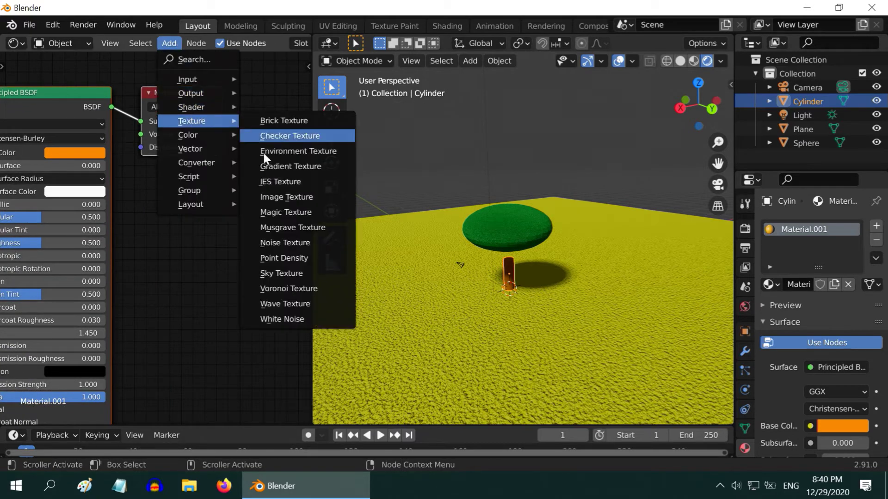
left_click(286, 243)
left_click(123, 172)
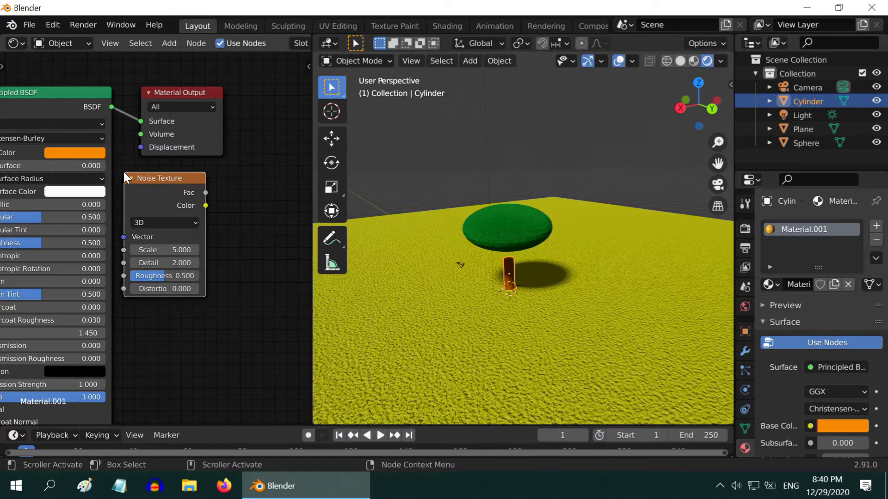
left_click(181, 250)
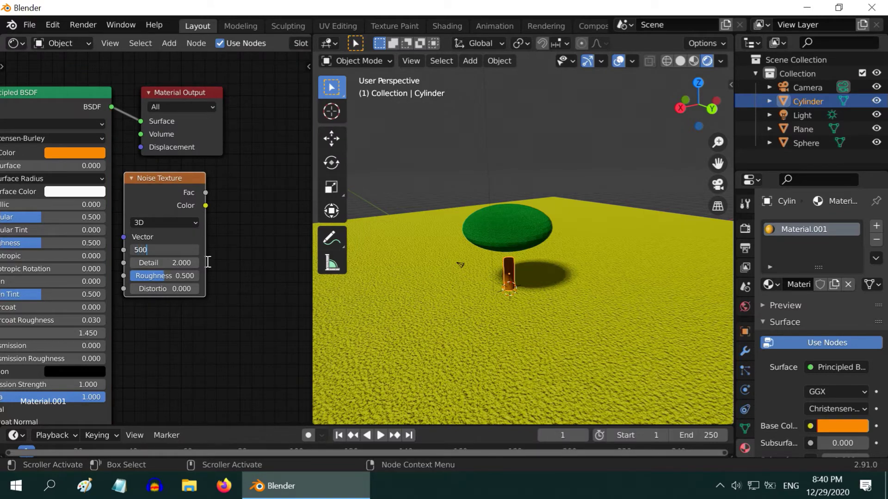
type("500")
key("Return")
left_click_drag(188, 90, 280, 100)
left_click_drag(205, 191, 233, 158)
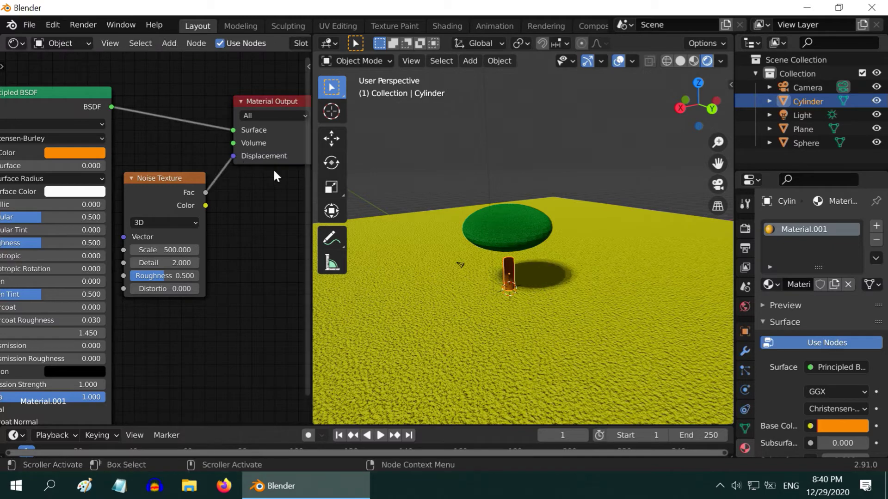
Step: Join the areas so the 3D view replaces the Shader Editor
right_click(310, 184)
left_click(273, 214)
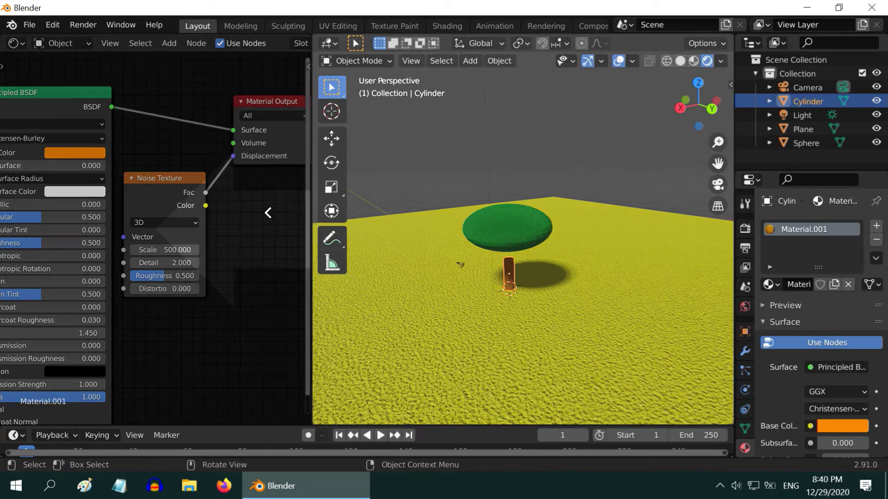
left_click(121, 206)
mouse_move(329, 313)
middle_mouse_down()
mouse_move(327, 299)
mouse_move(293, 301)
mouse_move(333, 301)
middle_mouse_up()
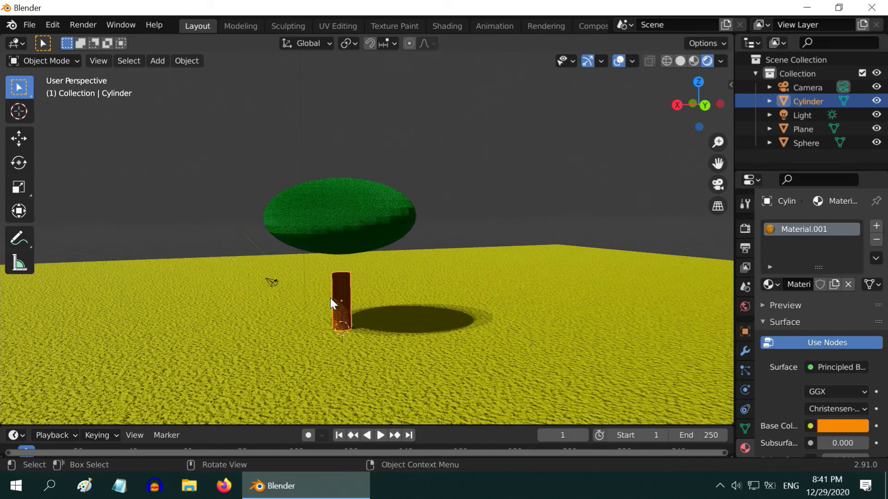
Step: Add Edge Split and level-3 Subdivision Surface to the trunk, then apply both
left_click(745, 352)
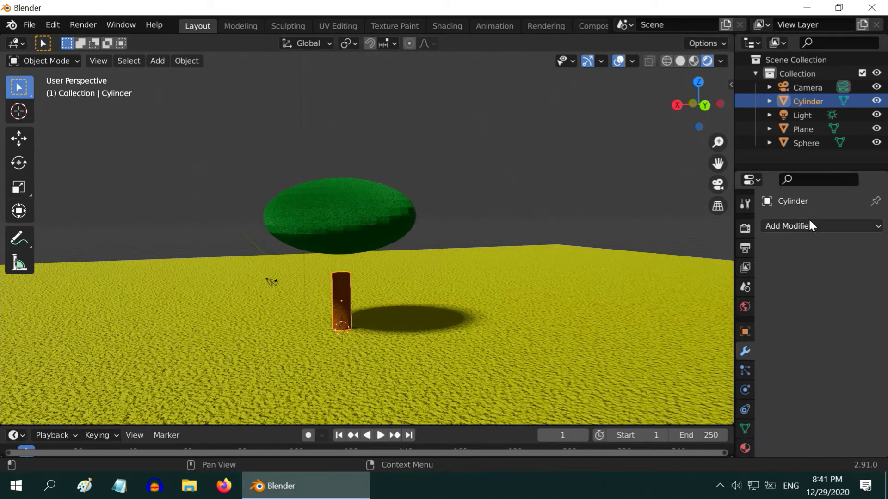
left_click(800, 226)
left_click(610, 341)
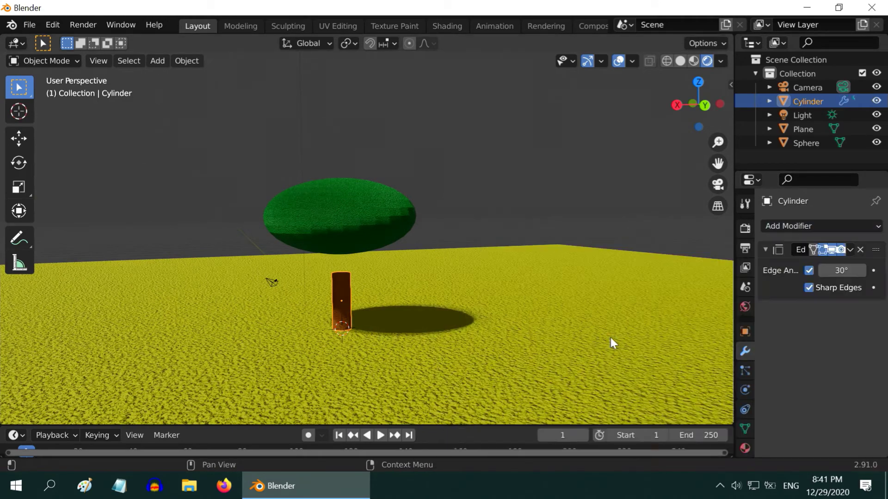
left_click(792, 224)
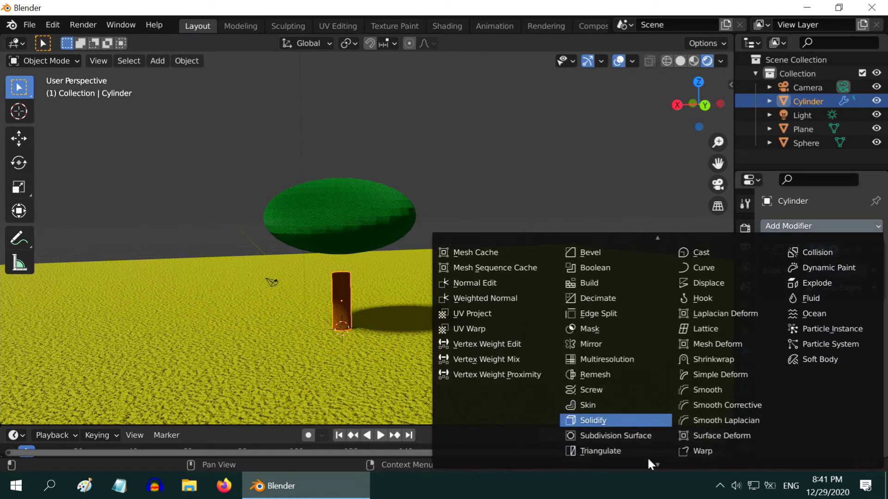
left_click(623, 434)
left_click(832, 352)
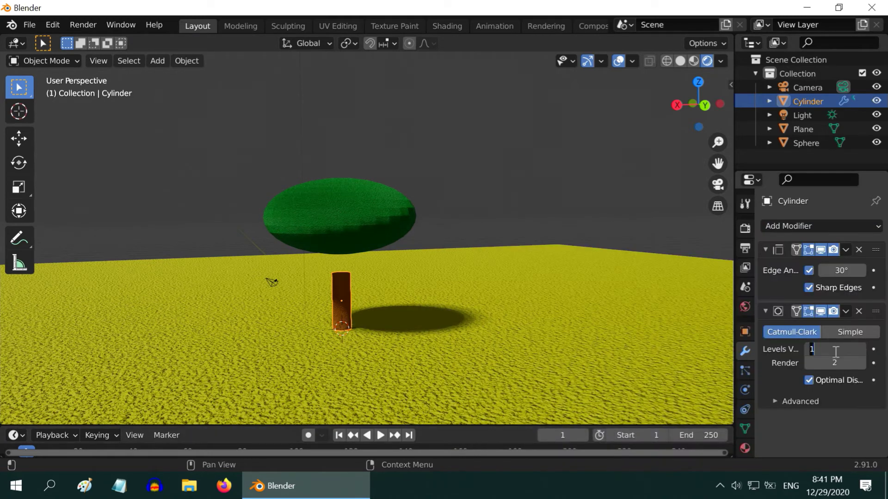
key("Return")
left_click(835, 363)
type("3")
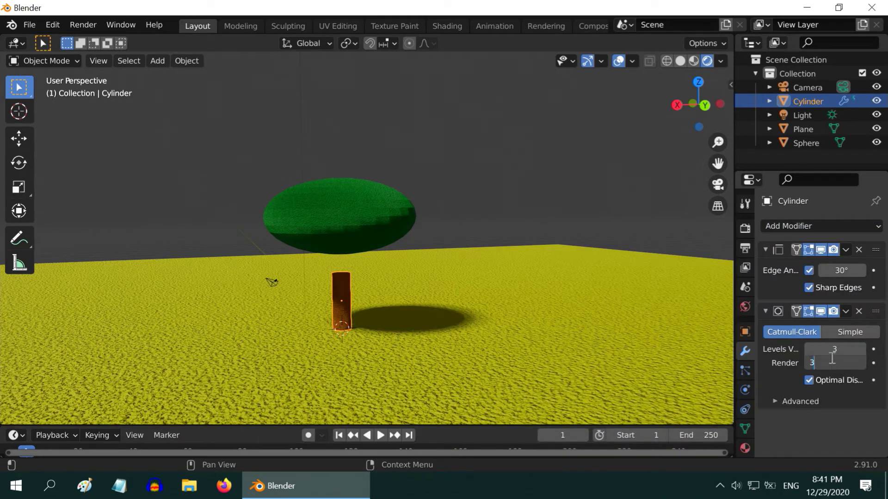
key("Return")
left_click(845, 250)
left_click(836, 264)
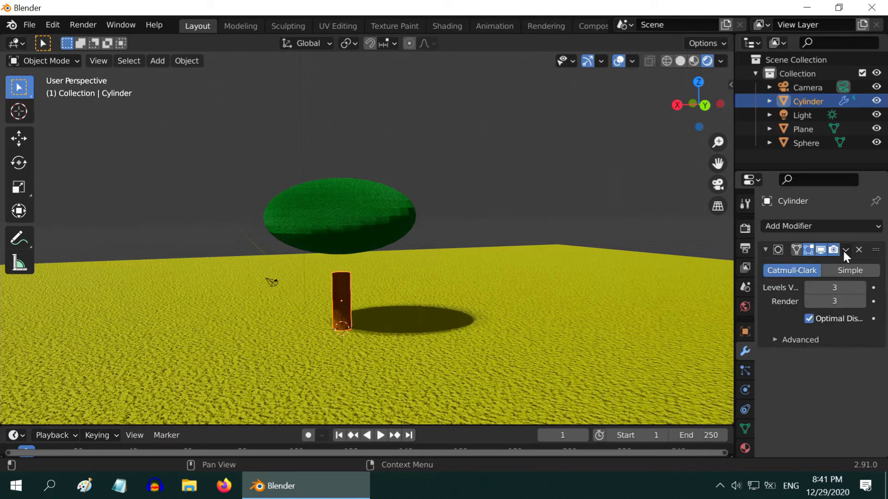
left_click(845, 249)
left_click(820, 263)
Step: Add a Subdivision Surface modifier to the canopy with viewport and render levels 4
left_click(370, 231)
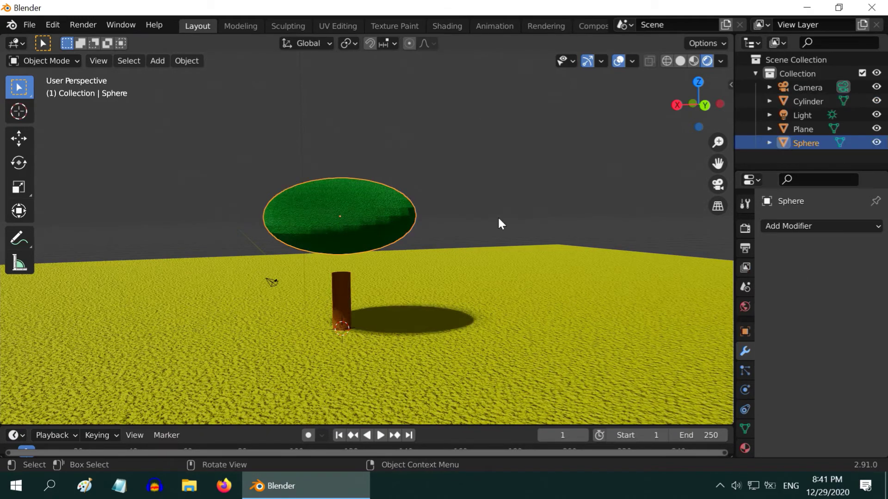
left_click(800, 227)
mouse_move(652, 463)
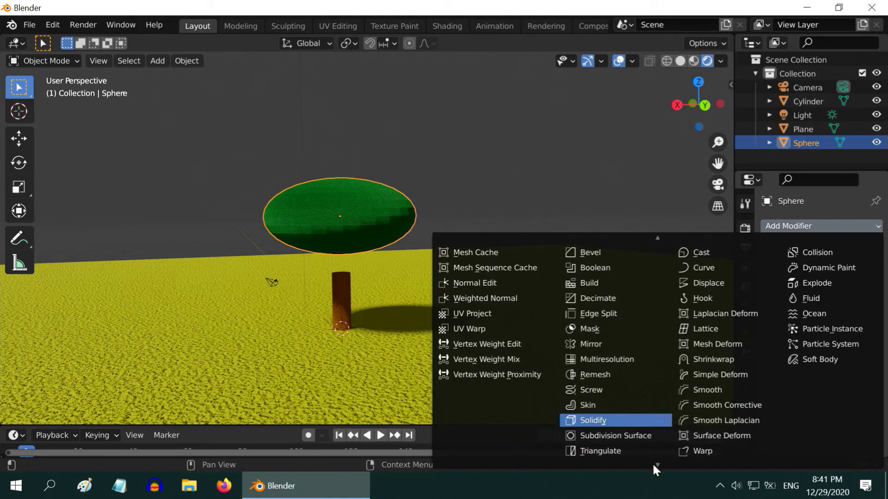
left_click(623, 395)
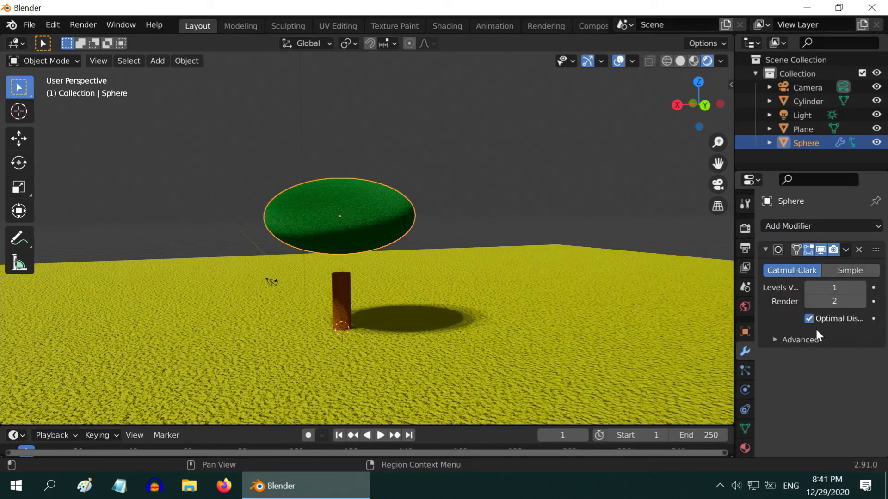
left_click(829, 289)
type("4")
key("Return")
left_click(832, 301)
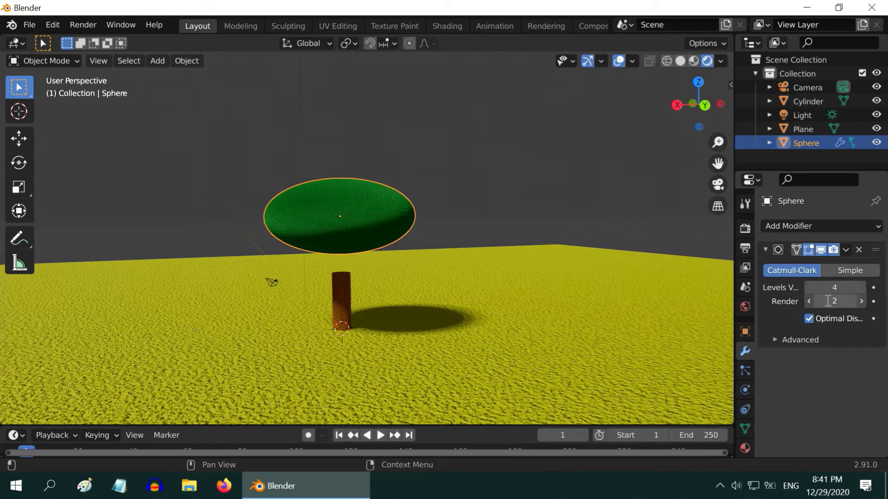
type("4")
key("Return")
left_click(846, 250)
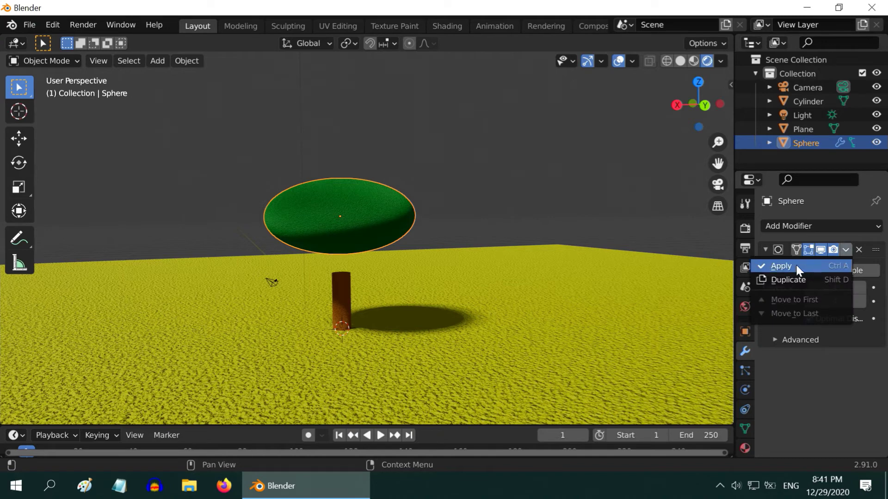
Step: Apply the canopy's subdivision and create a new texture named t1
left_click(795, 262)
scroll(745, 416, "down", 2)
left_click(743, 442)
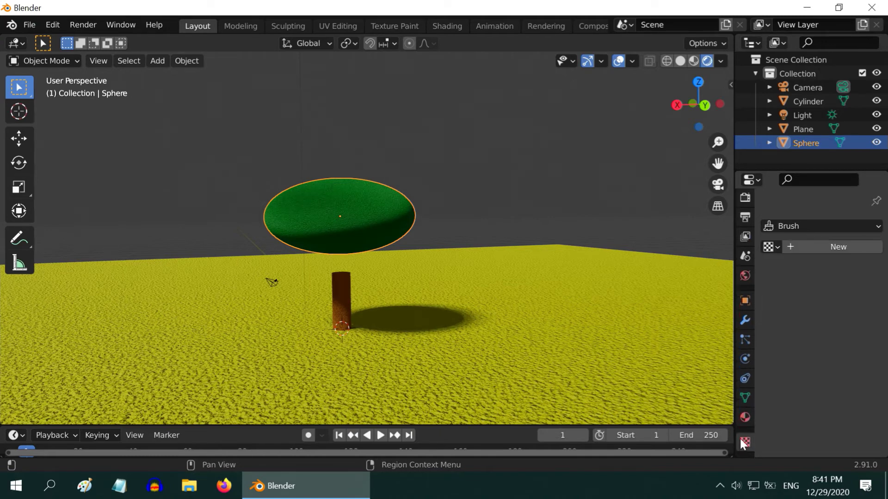
left_click(832, 249)
left_click(799, 249)
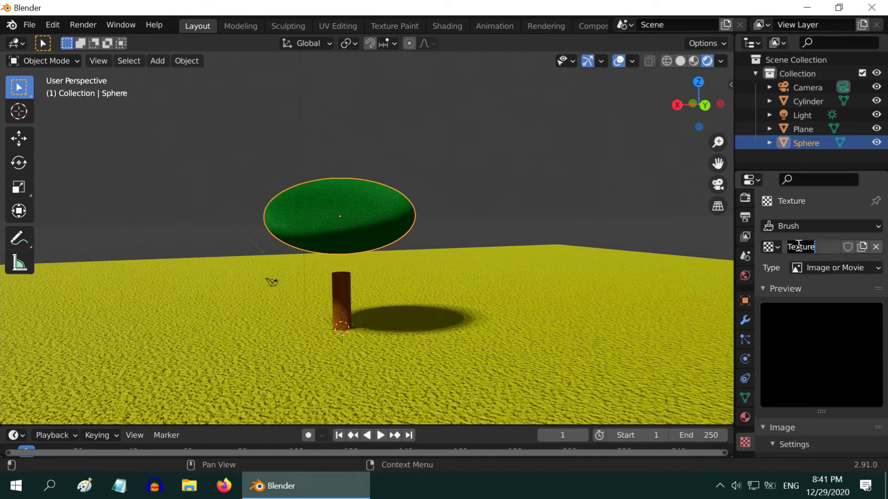
type("t1")
key("Return")
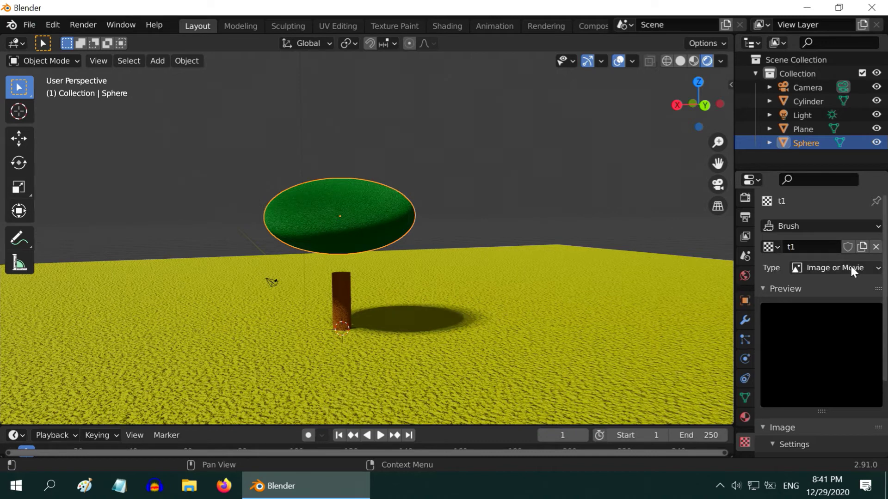
Step: Make t1 a Clouds texture with size 0.50 and depth 5
left_click(848, 267)
left_click(820, 222)
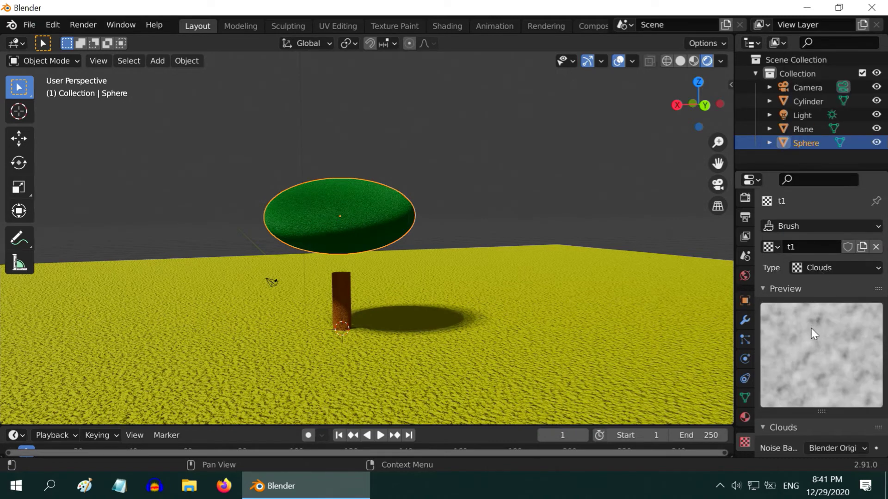
scroll(809, 328, "down", 5)
left_click(836, 382)
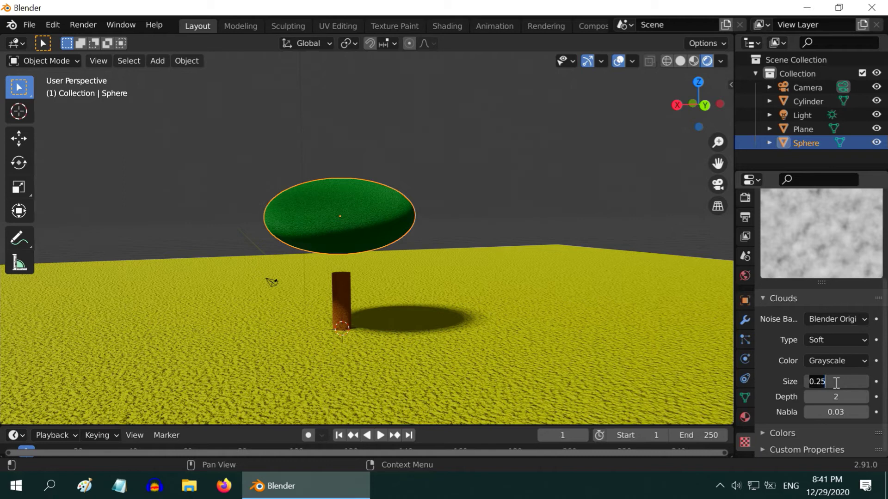
type(".5")
key("Return")
left_click(826, 396)
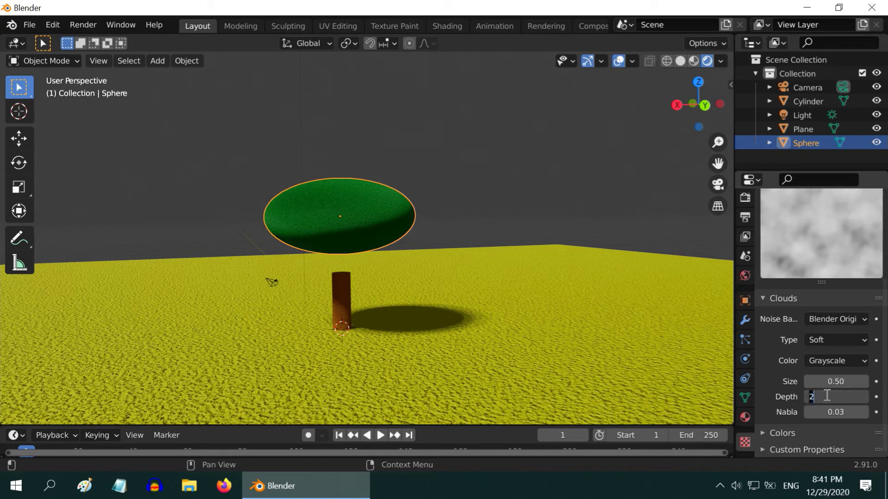
key("Return")
scroll(825, 374, "up", 6)
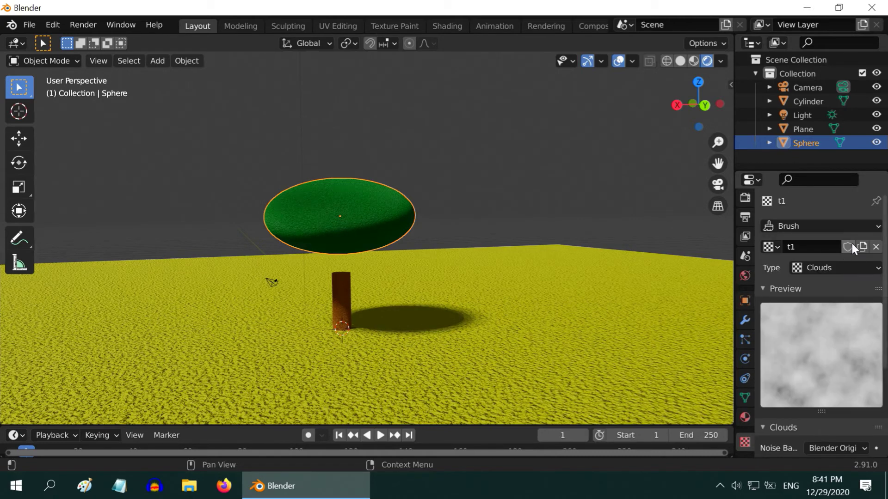
Step: Duplicate t1 as t2 and switch it to Voronoi Crackle noise at size 5.00
left_click(861, 247)
left_click(807, 247)
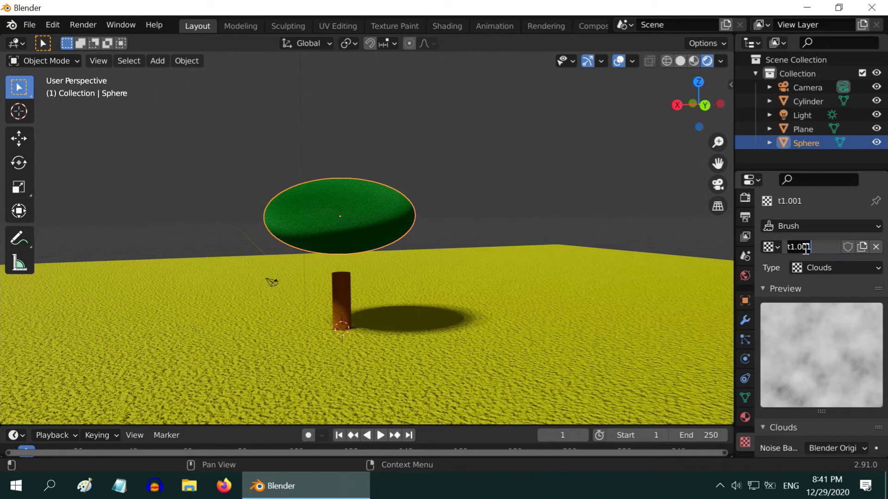
type("t2")
key("Return")
scroll(813, 263, "down", 5)
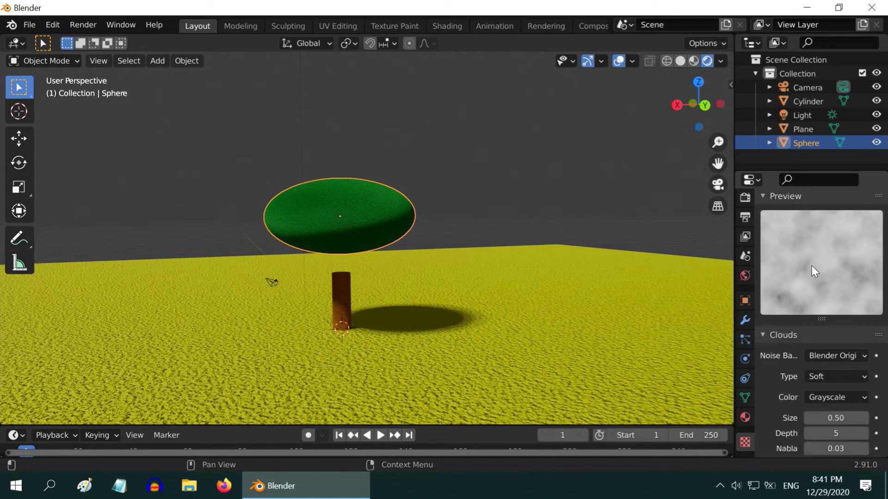
left_click(829, 312)
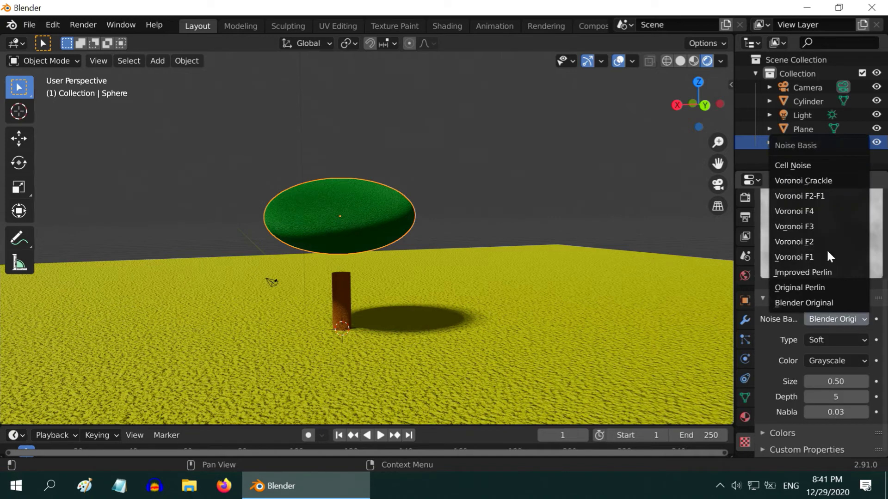
left_click(821, 182)
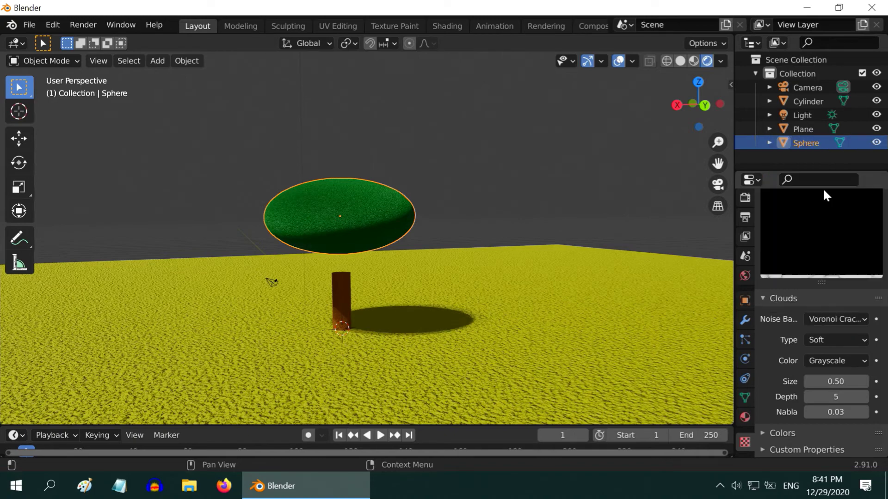
left_click(834, 381)
type("5")
key("Return")
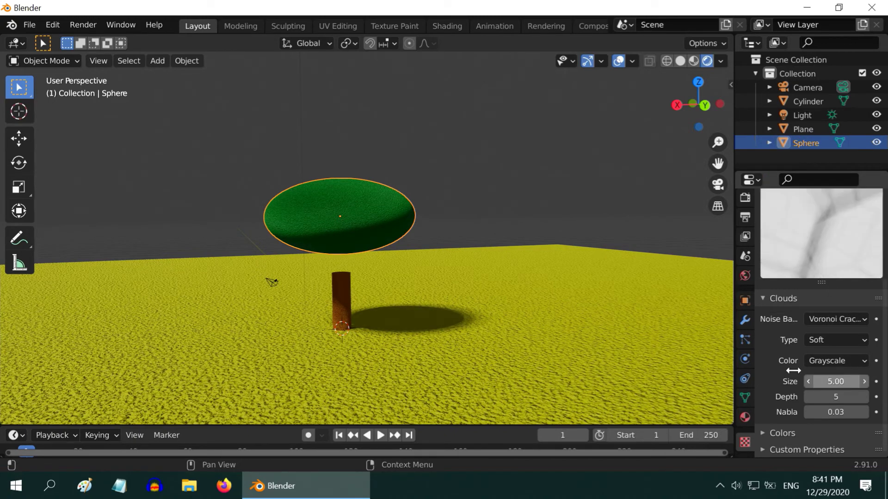
Step: Add a Displace modifier to the trunk cylinder using texture t1
left_click(343, 287)
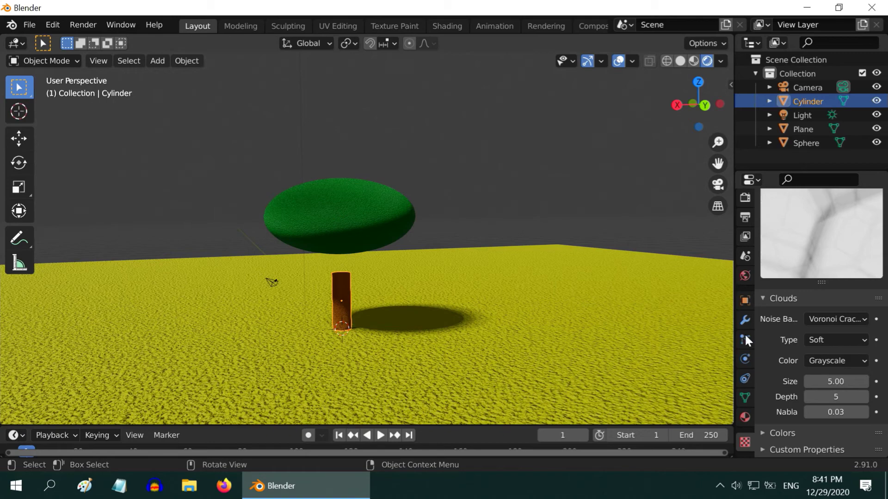
left_click(746, 319)
left_click(815, 226)
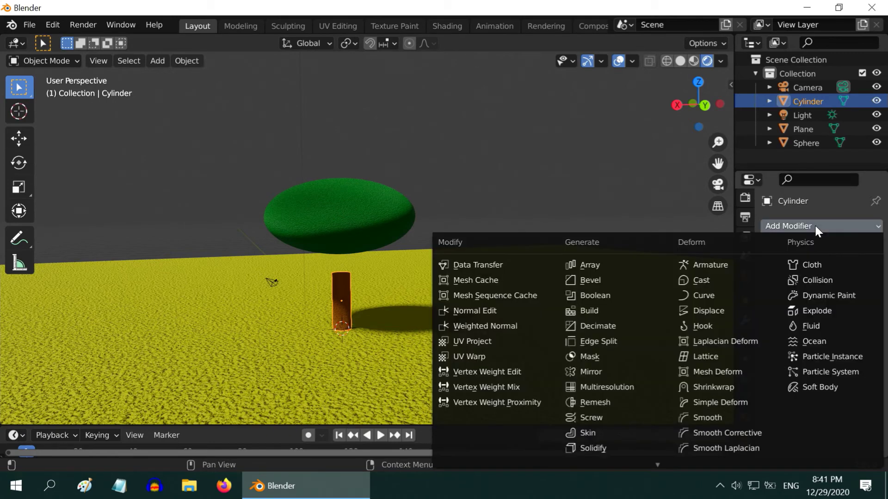
left_click(718, 310)
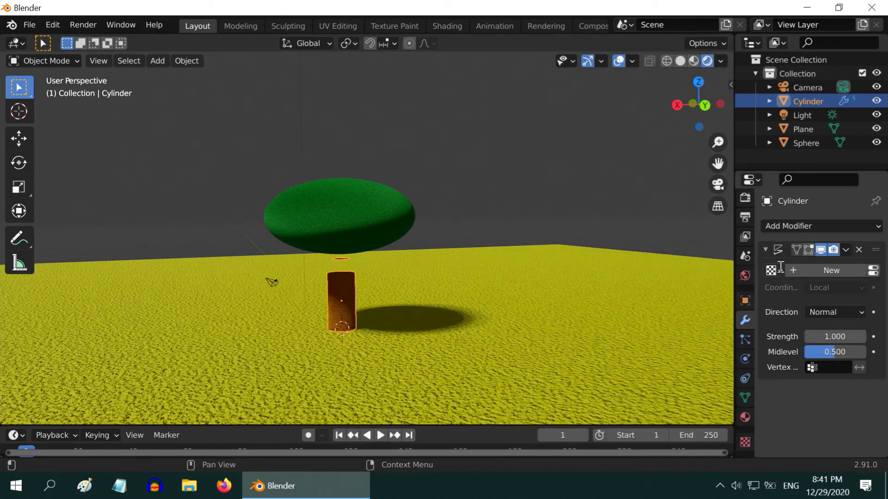
left_click(773, 270)
left_click(700, 291)
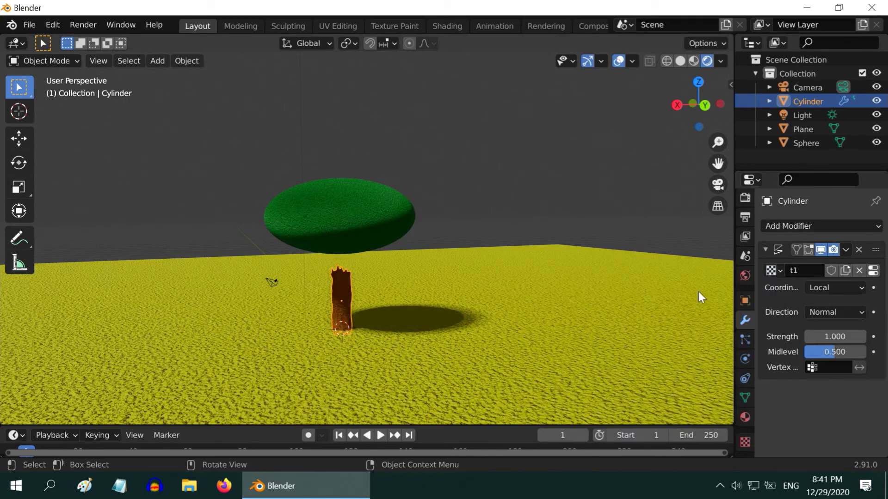
Step: Add a Displace modifier to the canopy sphere using texture t2 at strength 1.5
left_click(365, 220)
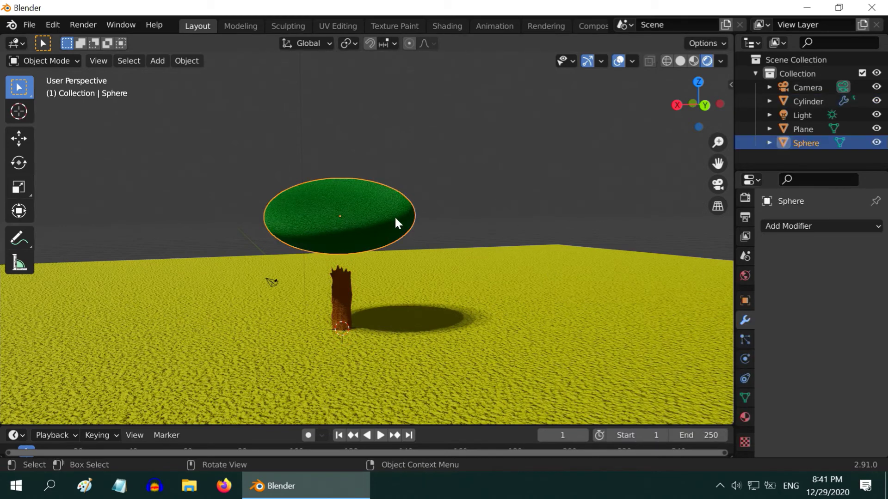
left_click(783, 226)
left_click(711, 309)
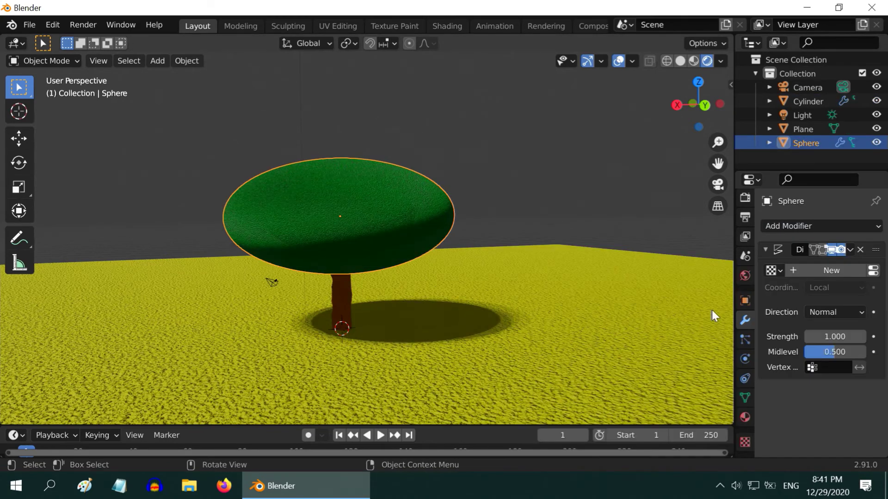
left_click(771, 271)
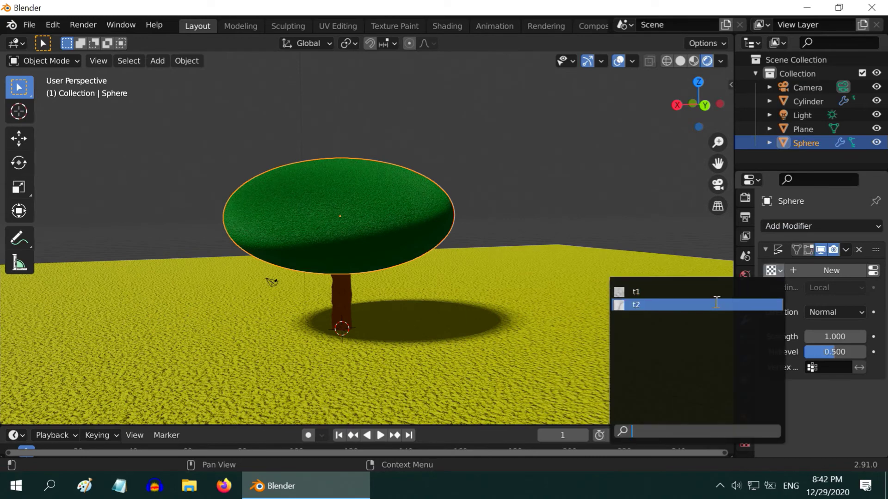
left_click(715, 304)
double_click(839, 337)
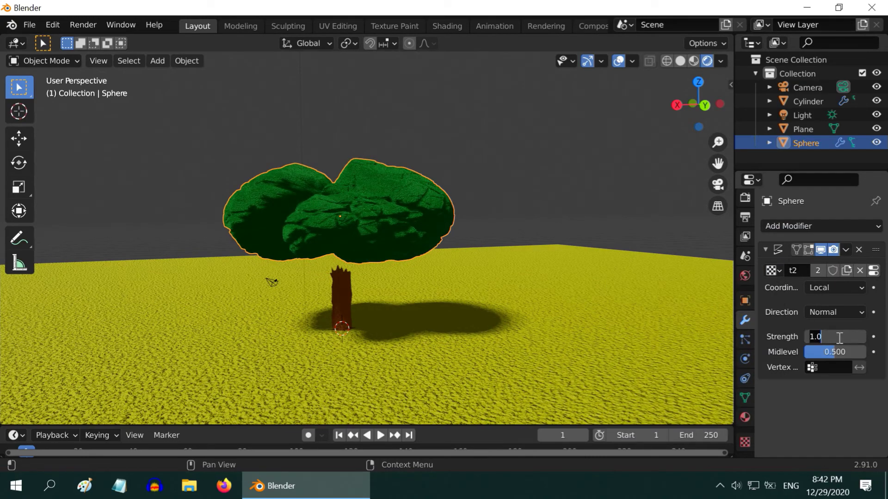
type("1.5")
key("Return")
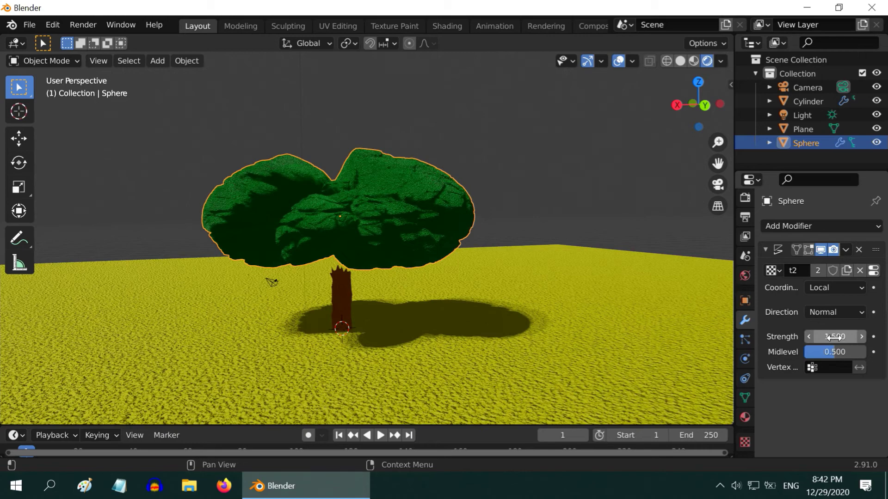
Step: Add a second canopy Displace modifier with texture t1, strength 1.5 and midlevel 0.75
left_click(808, 227)
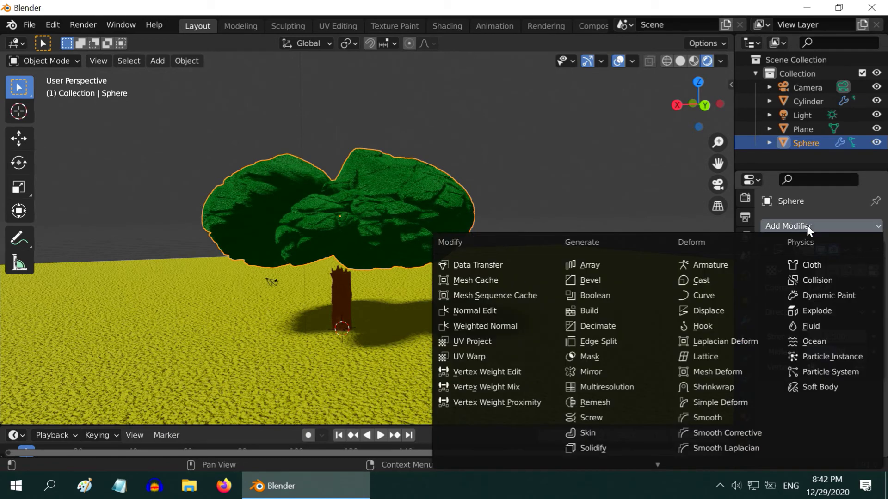
left_click(708, 312)
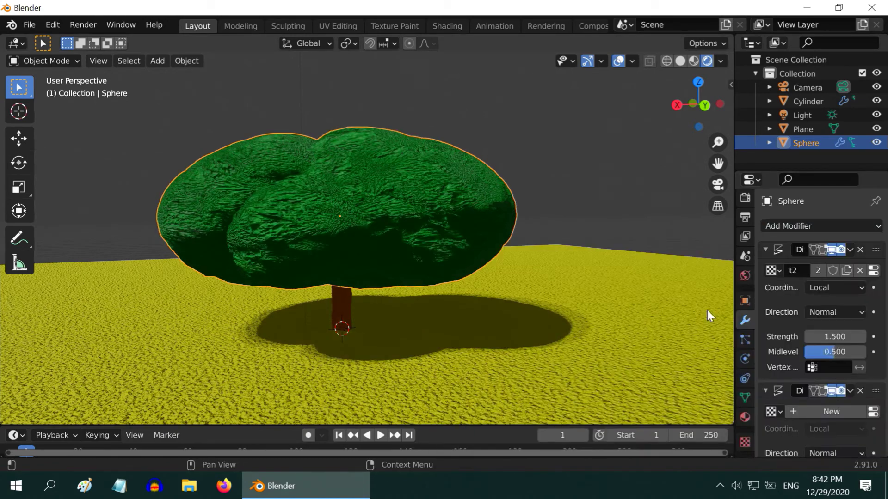
scroll(787, 373, "down", 3)
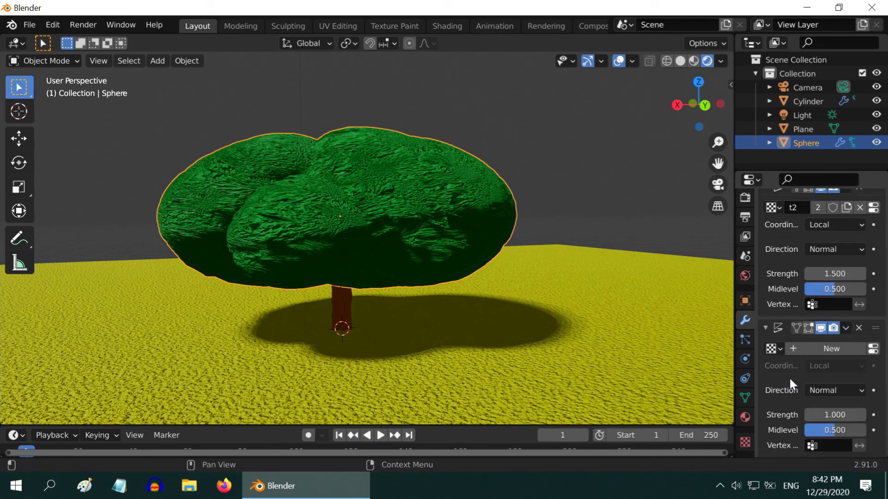
left_click(775, 349)
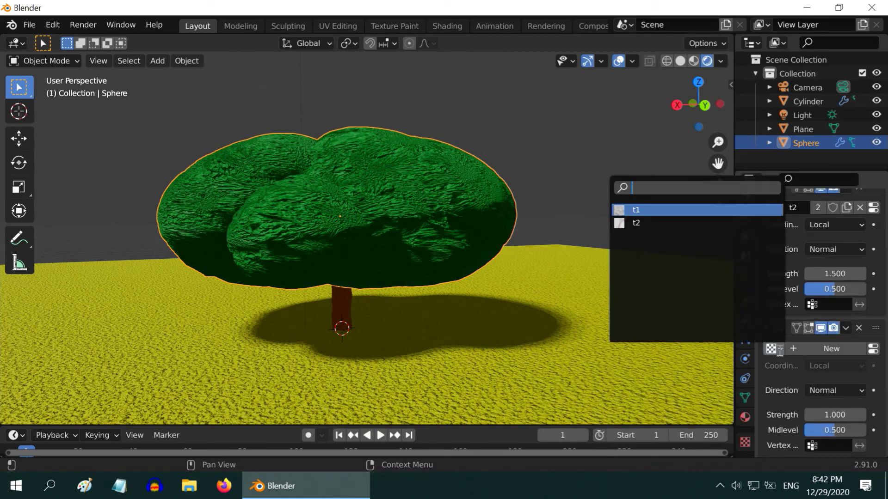
left_click(649, 210)
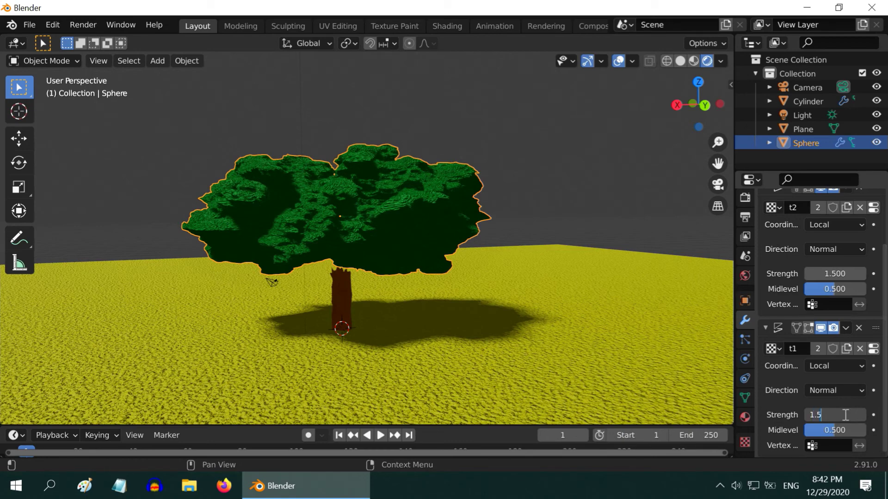
left_click(841, 417)
type("1.5")
key("Return")
double_click(841, 428)
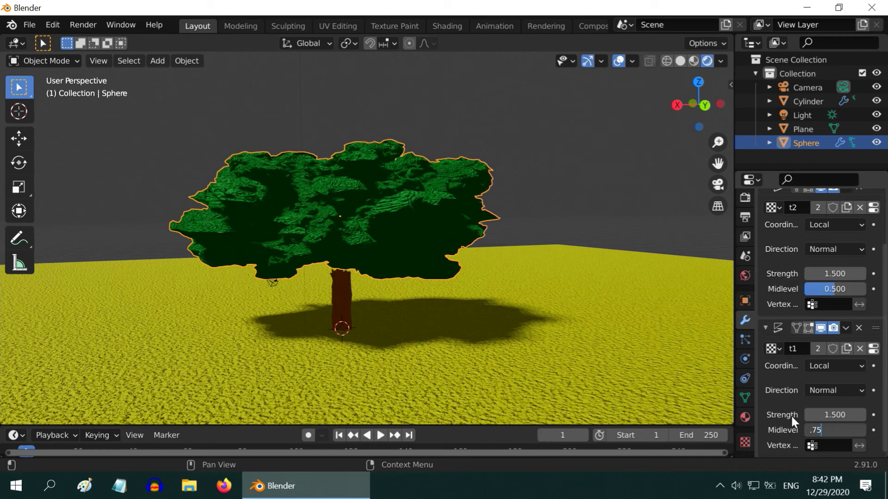
key("Return")
Step: Orbit the viewport to inspect the finished tree and its shadow from another side
scroll(363, 275, "down", 3)
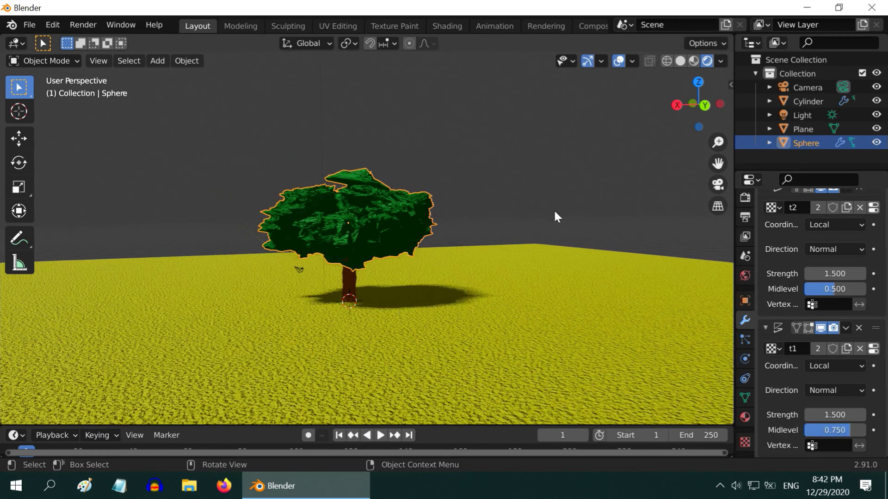
middle_click_drag(422, 330, 688, 336)
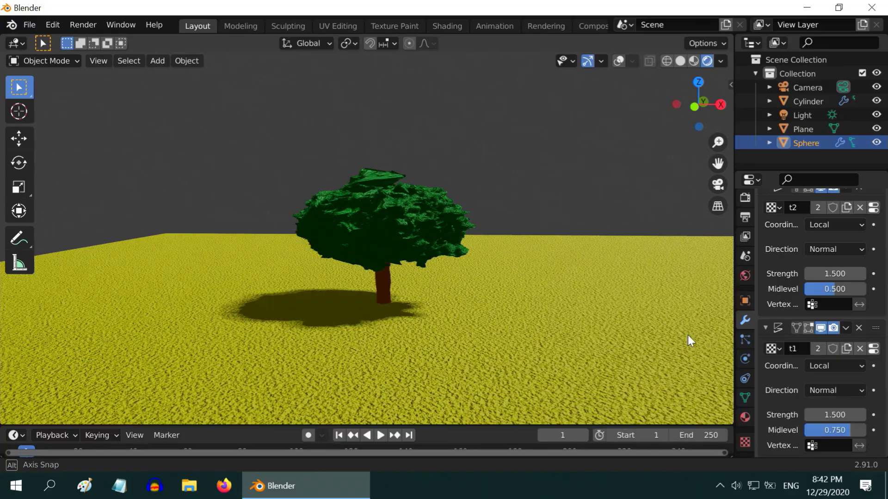